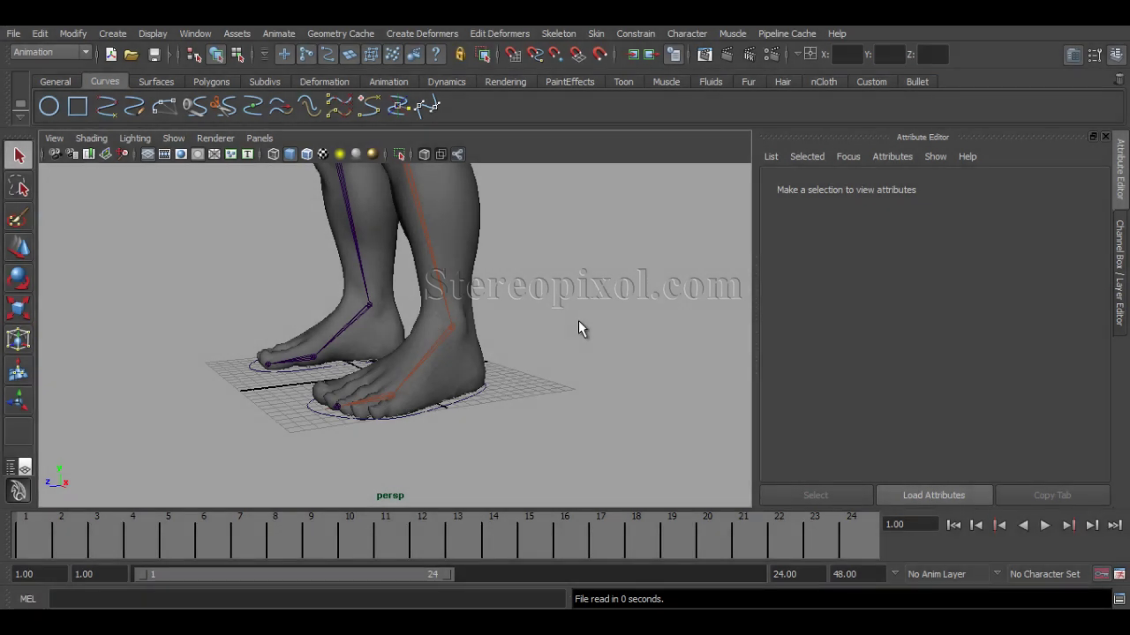
Step: Examine the character's leg, torso and arm joint chains together with the existing foot control curves
middle_click_drag(517, 310, 453, 271, "alt")
left_click_drag(453, 271, 468, 408, "alt")
middle_click_drag(466, 401, 459, 255, "alt")
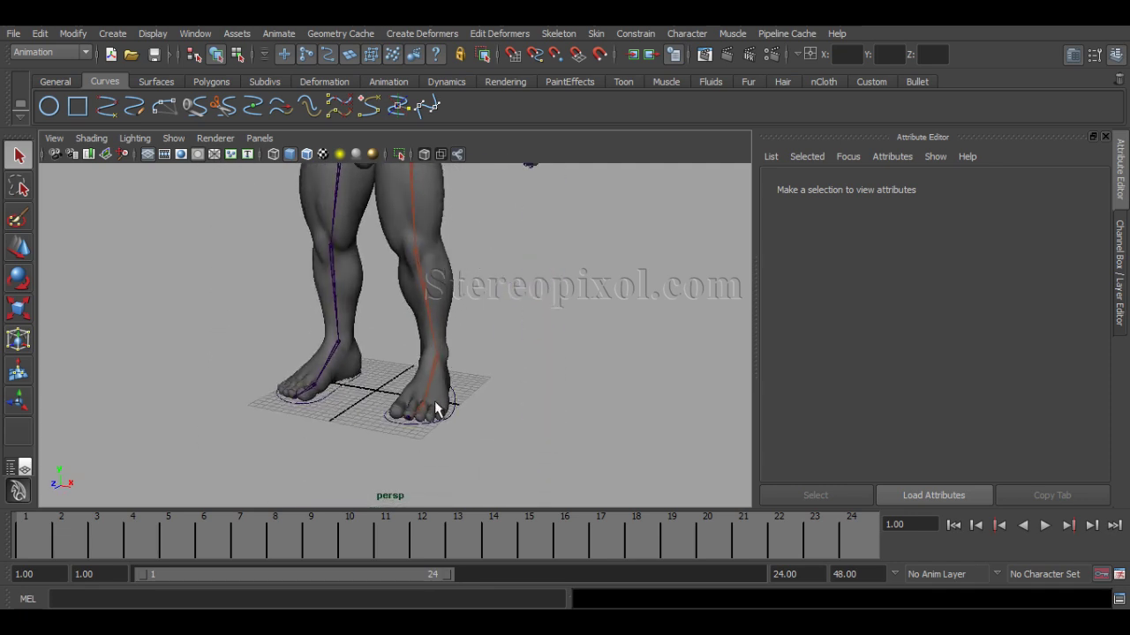
middle_click_drag(441, 398, 442, 433, "alt")
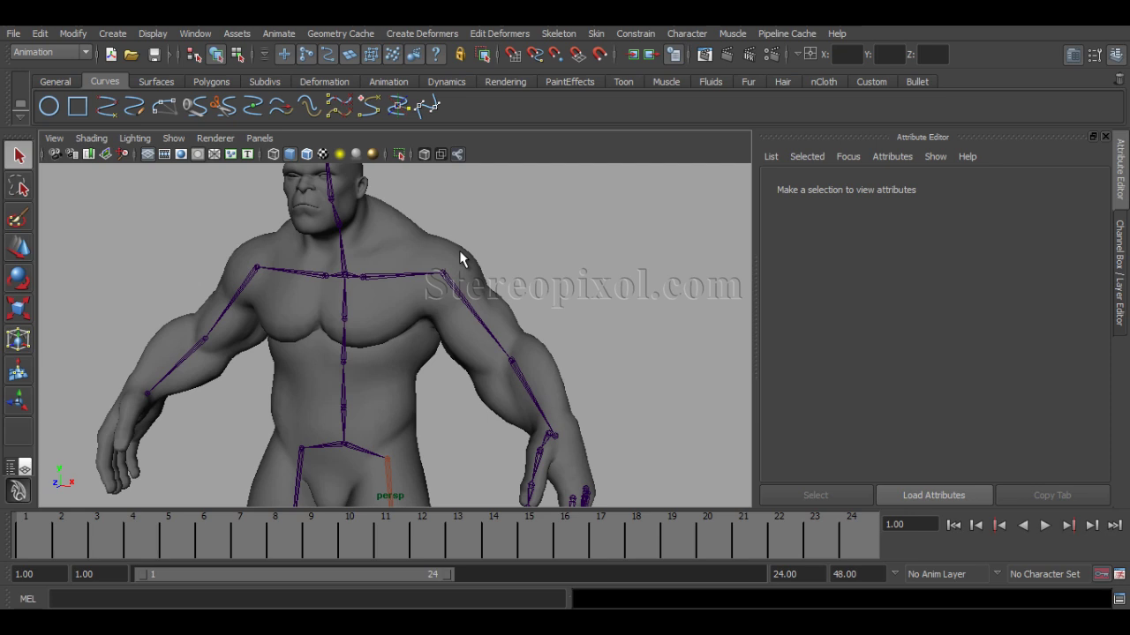
left_click_drag(538, 454, 491, 424, "alt")
middle_click_drag(492, 423, 488, 426, "alt")
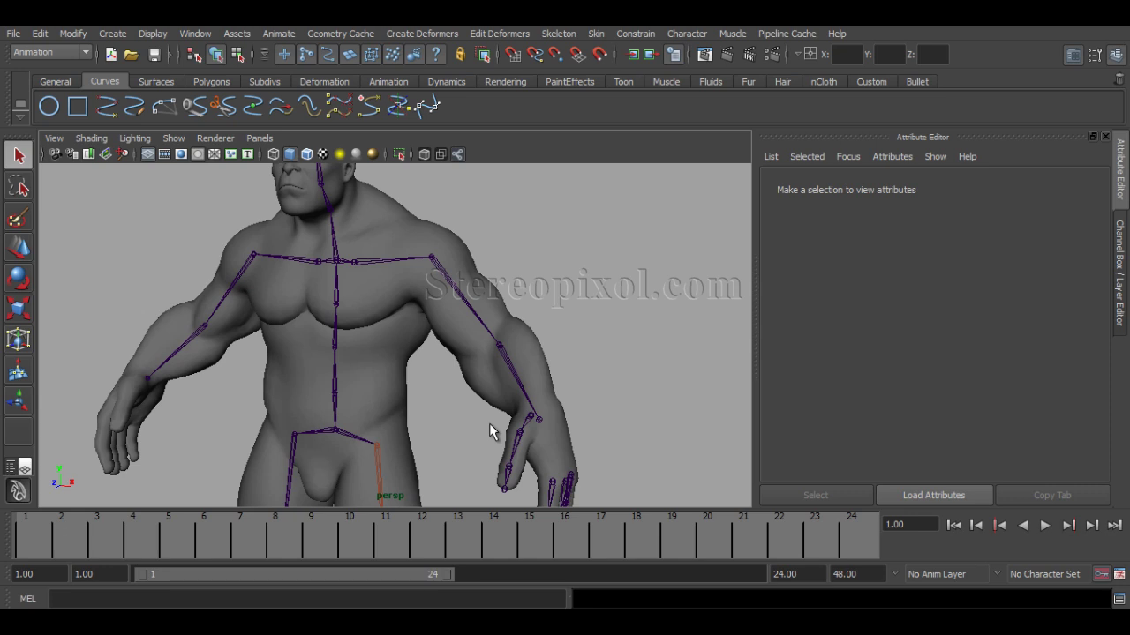
mouse_move(468, 440)
left_mouse_down("alt")
mouse_move(512, 397)
mouse_move(429, 403)
mouse_move(440, 357)
mouse_move(462, 438)
left_mouse_up("alt")
middle_click_drag(487, 332, 488, 340, "alt")
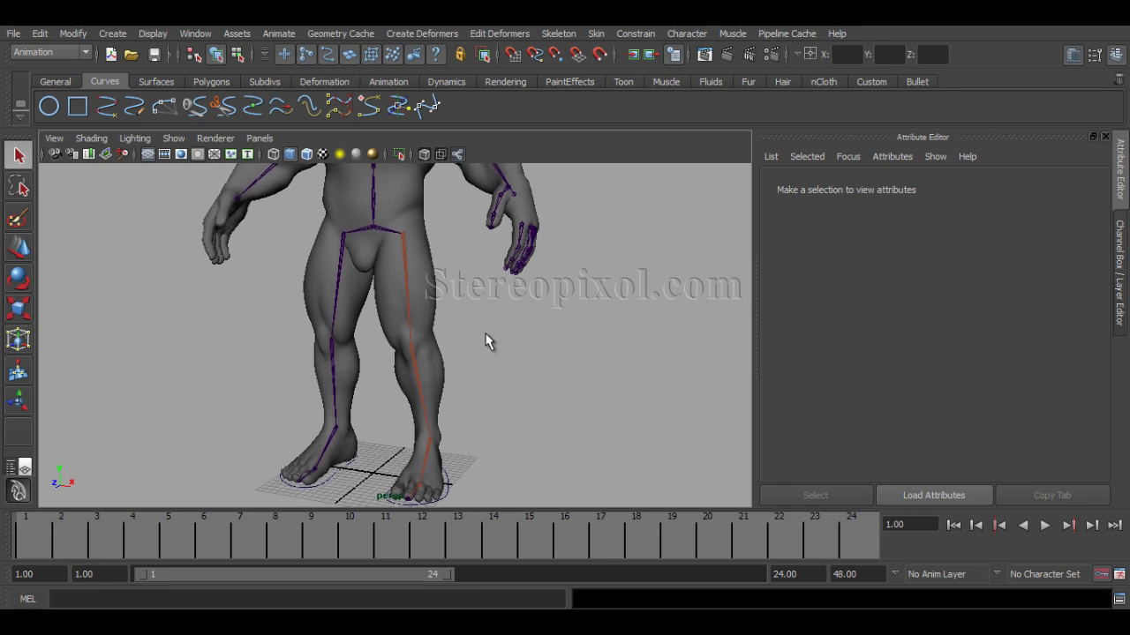
middle_click_drag(502, 350, 481, 263, "alt")
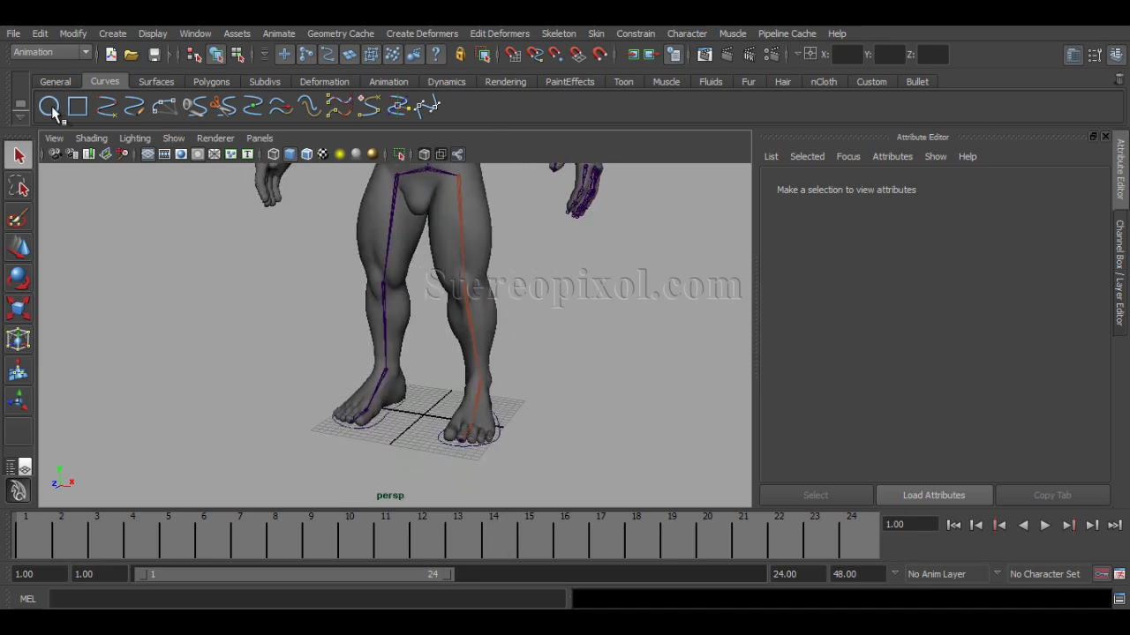
Step: Create a NURBS circle at the grid origin and set its X, Y and Z scale to 4
left_click(48, 106)
right_click_drag(448, 444, 477, 445, "alt")
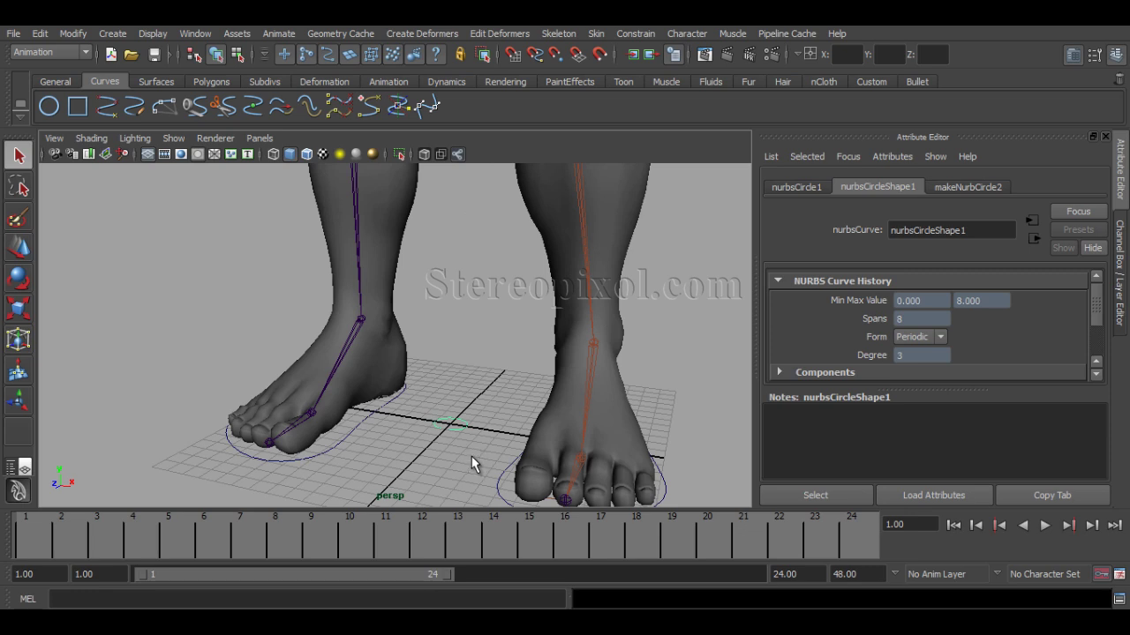
key("ctrl+a")
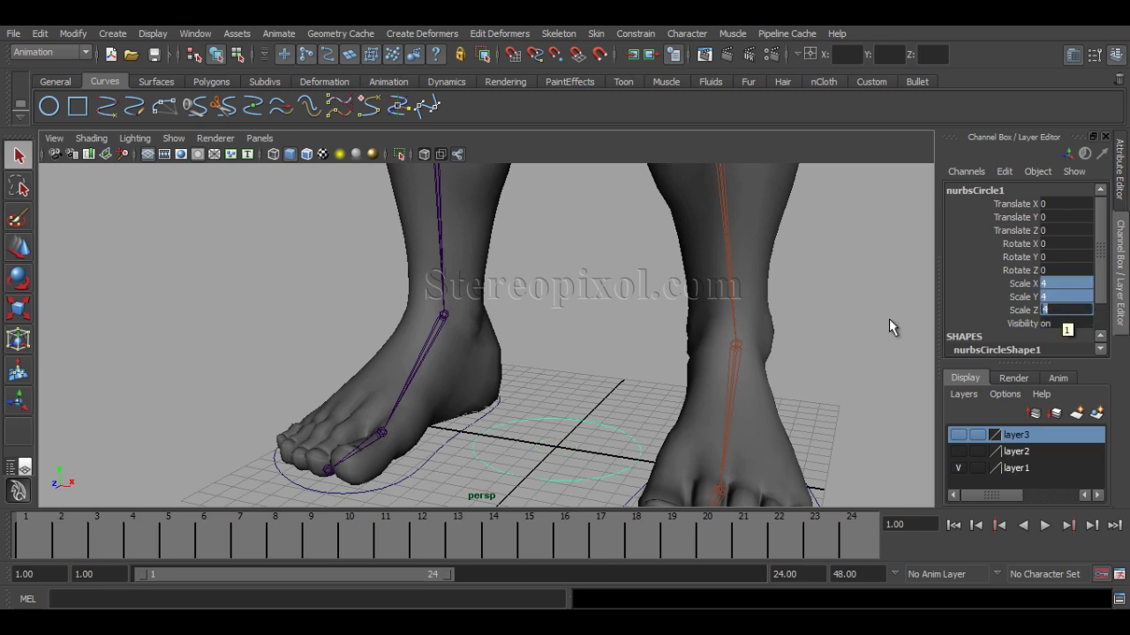
Step: Move the NURBS circle from the origin onto the character's left shoulder joint, snapping it to the joint
scroll(757, 353, "down", 5)
key("r")
middle_click_drag(658, 354, 621, 410, "alt")
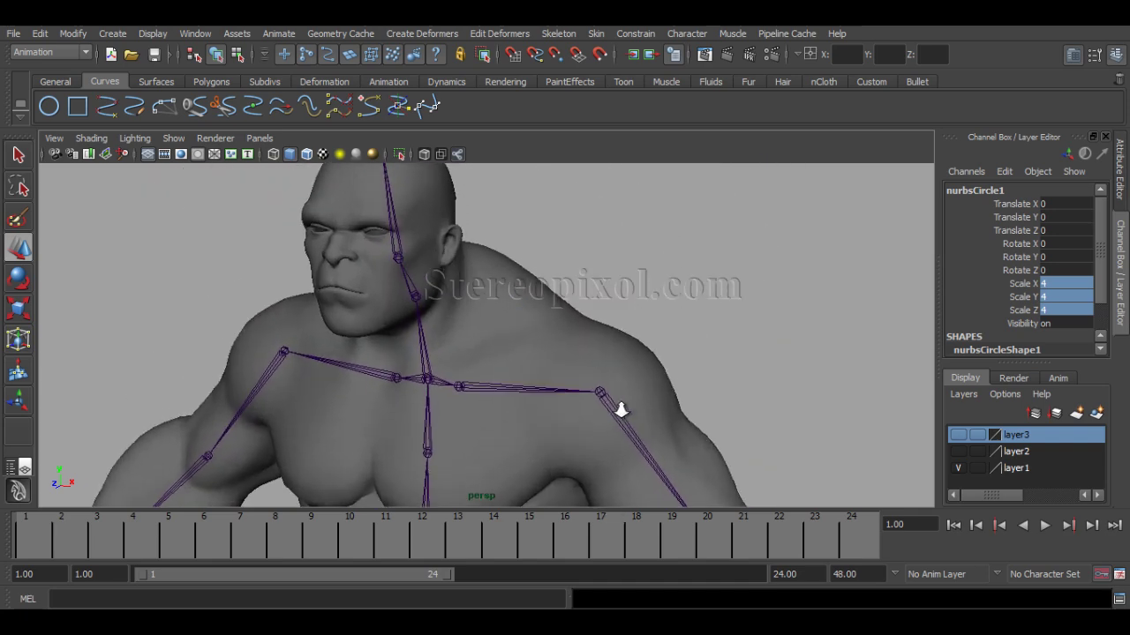
scroll(601, 371, "up", 3)
scroll(555, 383, "up", 4)
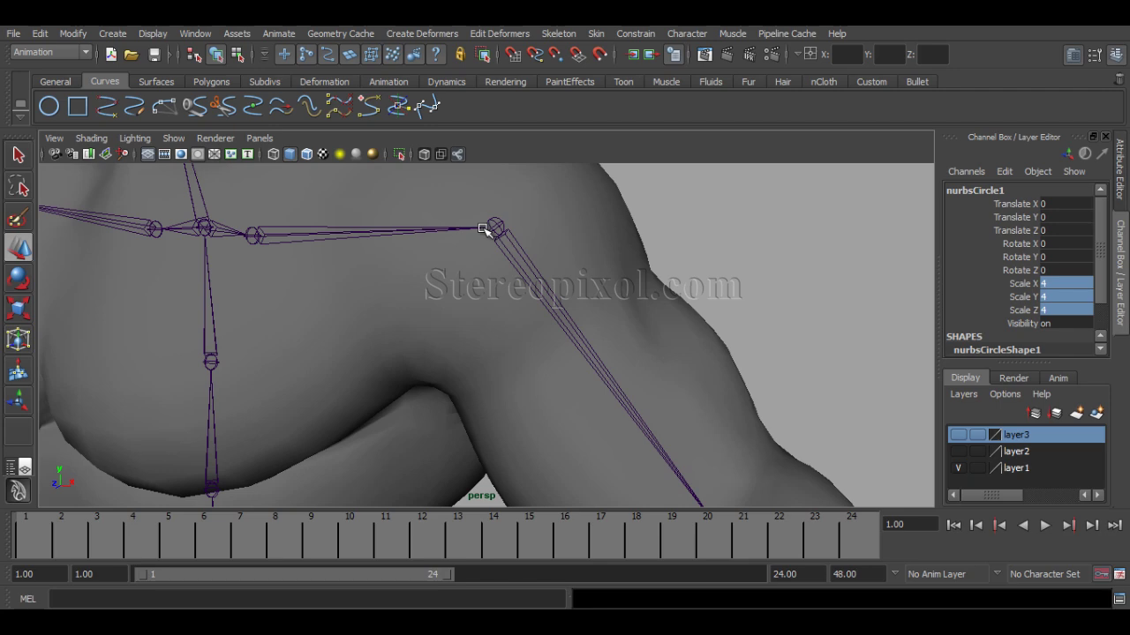
middle_click_drag(494, 228, 497, 227)
Step: Rotate the shoulder circle 90 degrees about Z so it stands upright around the shoulder
left_click_drag(504, 315, 523, 354, "alt")
key("e")
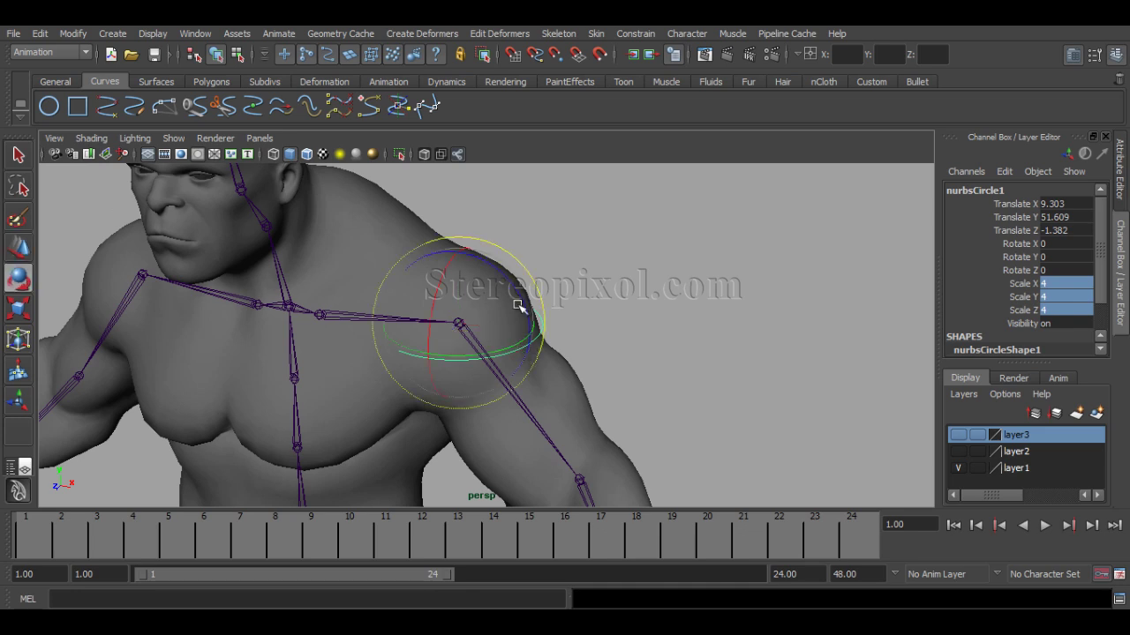
left_click_drag(523, 298, 468, 212)
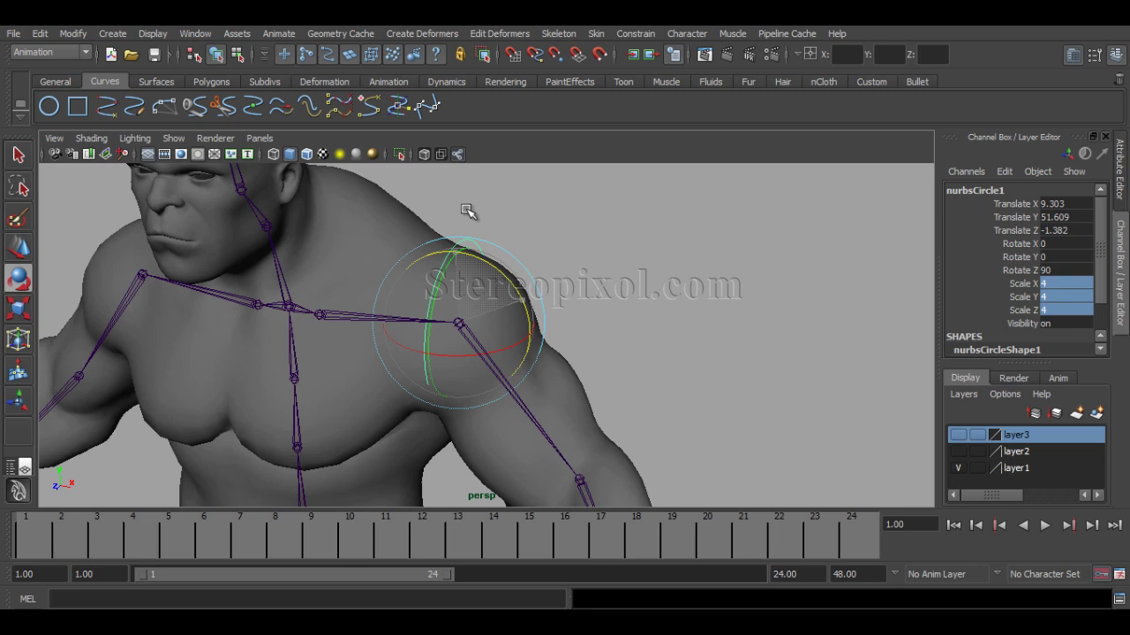
Step: Select the shoulder circle and freeze its transformations
left_click(650, 306)
left_click(468, 240)
middle_click_drag(529, 340, 635, 403, "alt")
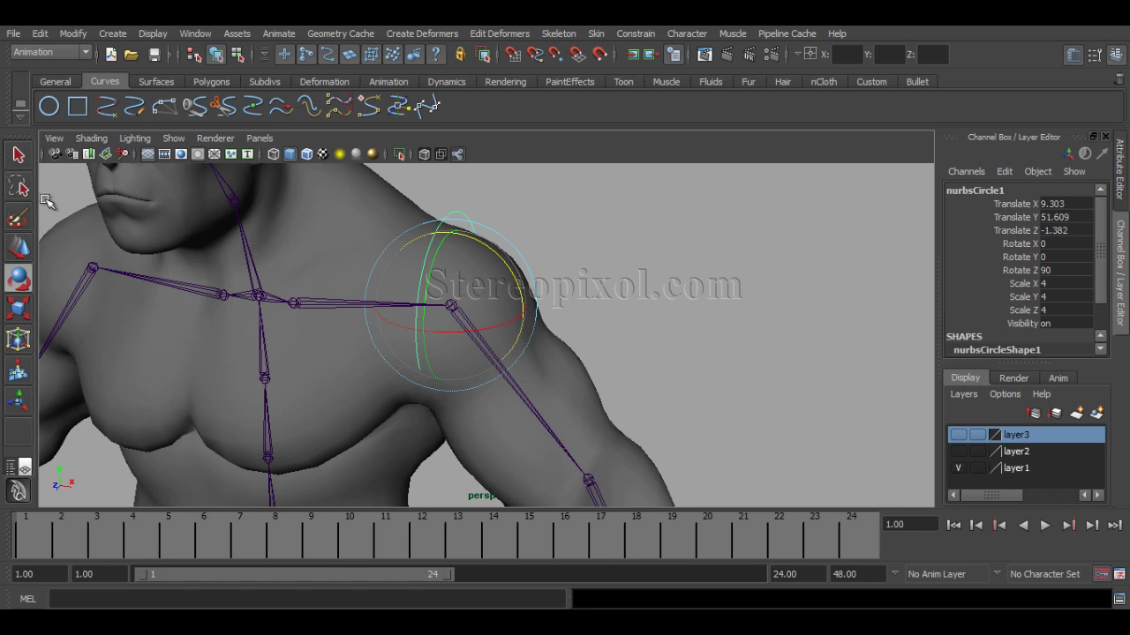
left_click(71, 34)
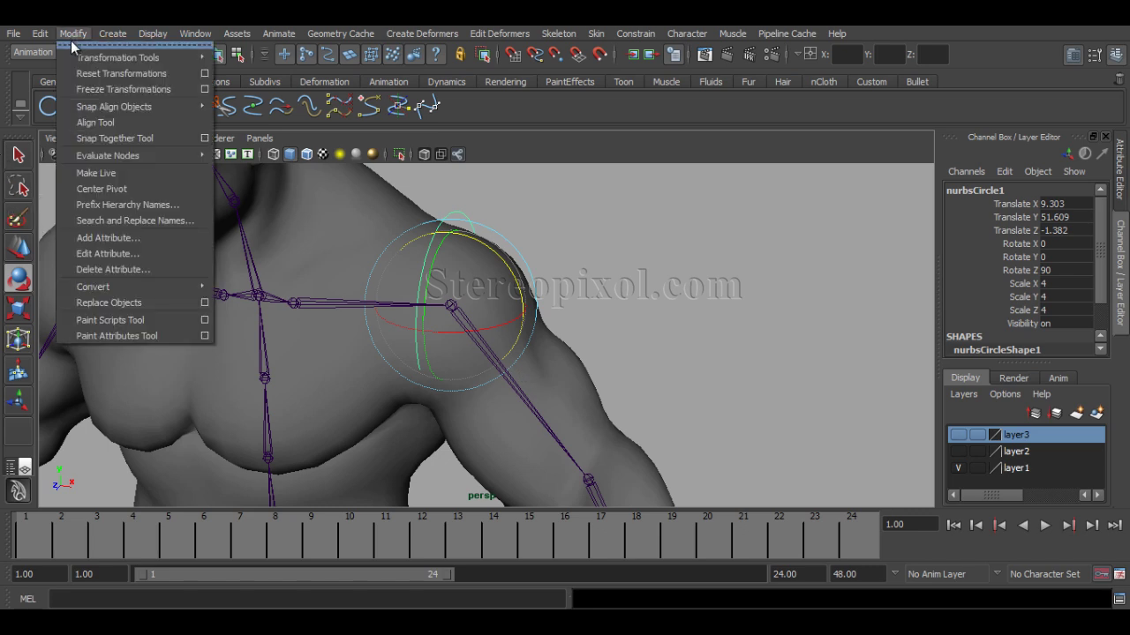
left_click(98, 90)
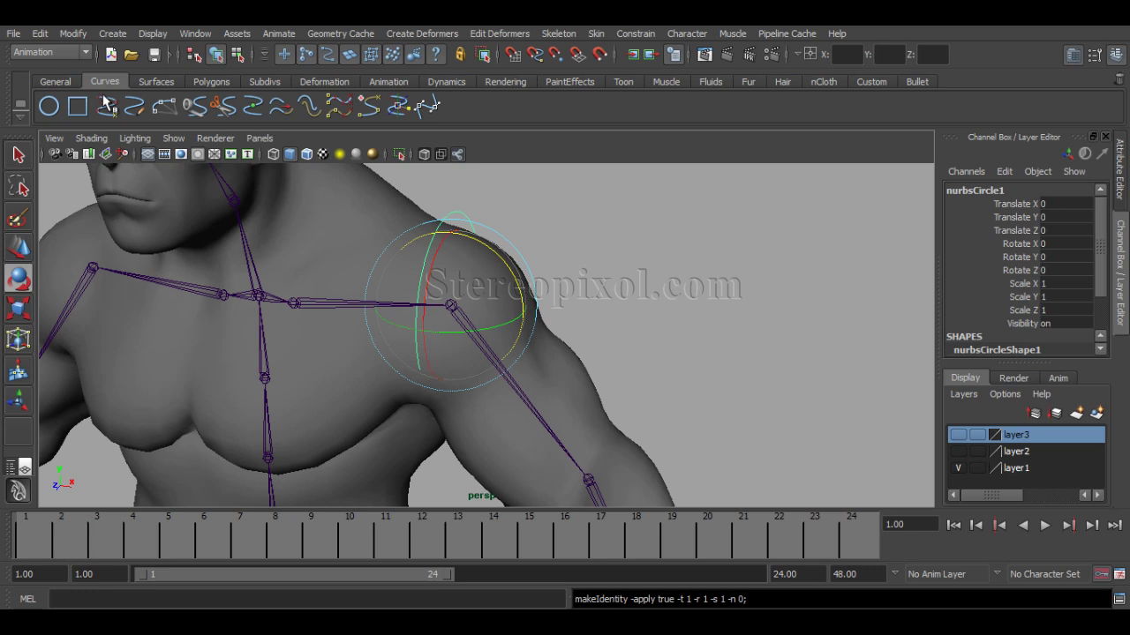
Step: Try rotating the frozen shoulder circle around its centre, and undo the rotation
middle_click_drag(592, 318, 522, 358, "alt")
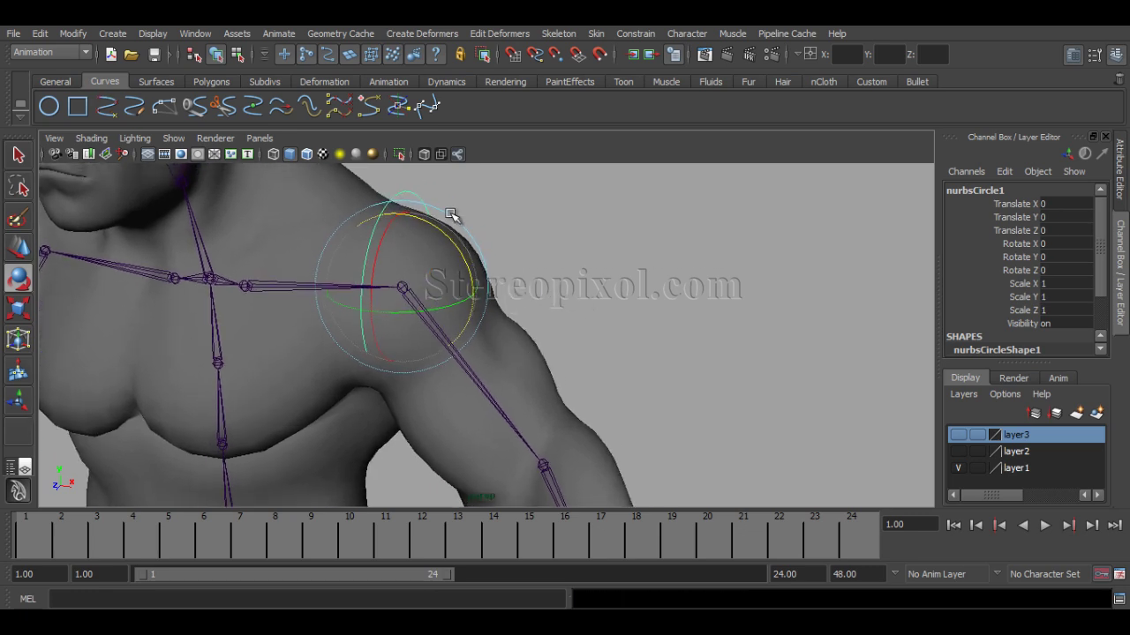
left_click_drag(469, 328, 404, 308, "alt")
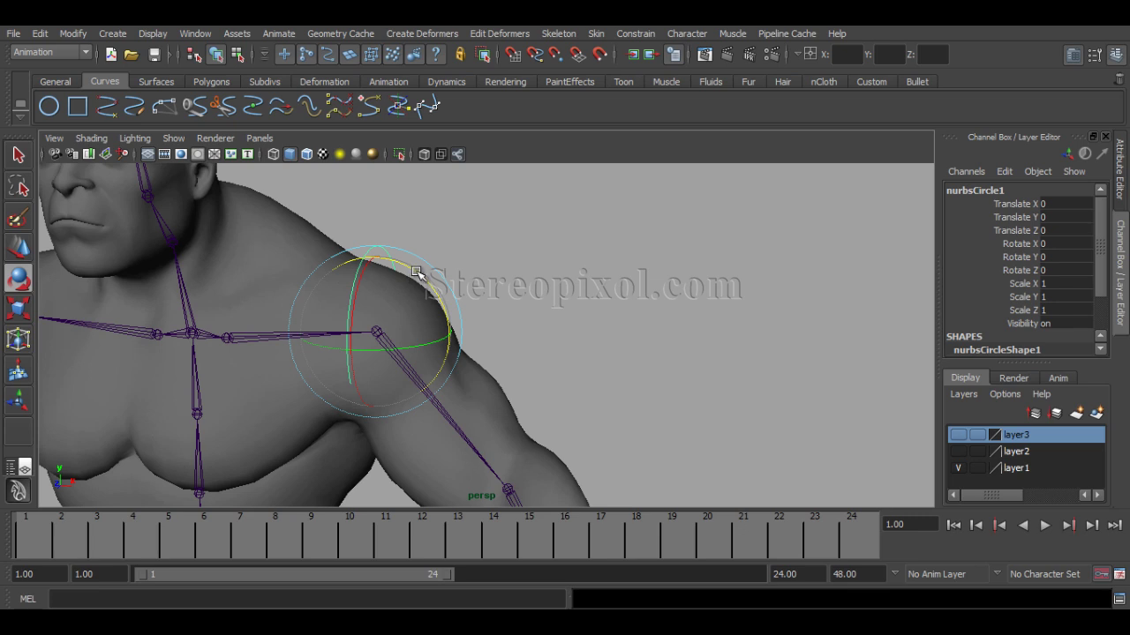
left_click(436, 411)
left_click(381, 251)
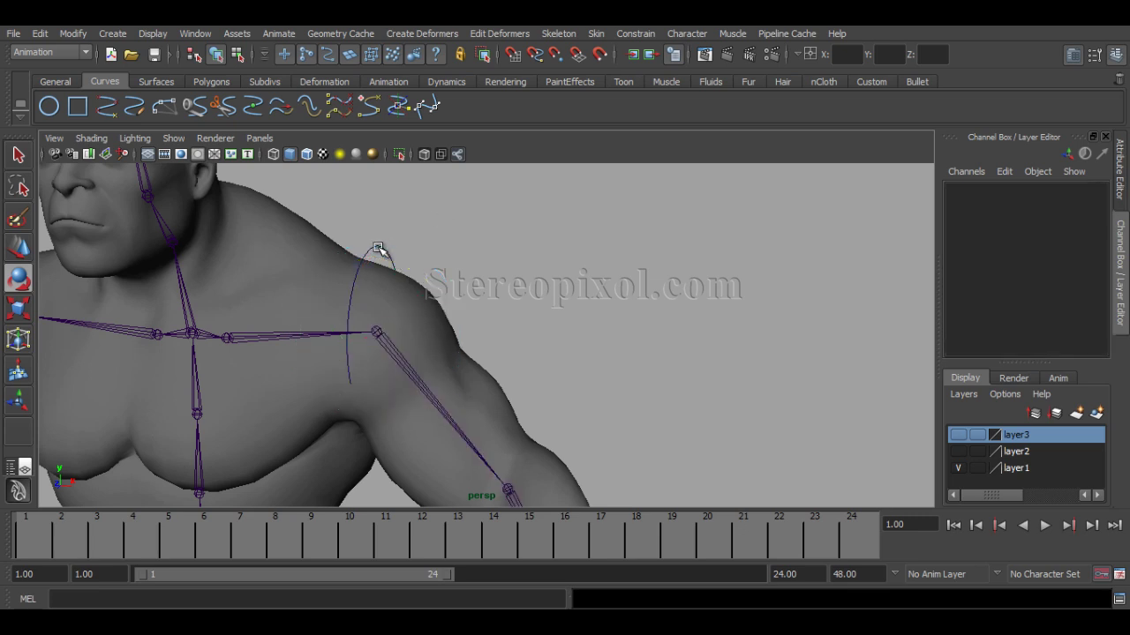
left_click(448, 326)
middle_click_drag(447, 327, 444, 333, "alt")
left_click_drag(444, 333, 438, 367)
key("ctrl+z")
middle_click_drag(462, 378, 473, 324, "alt")
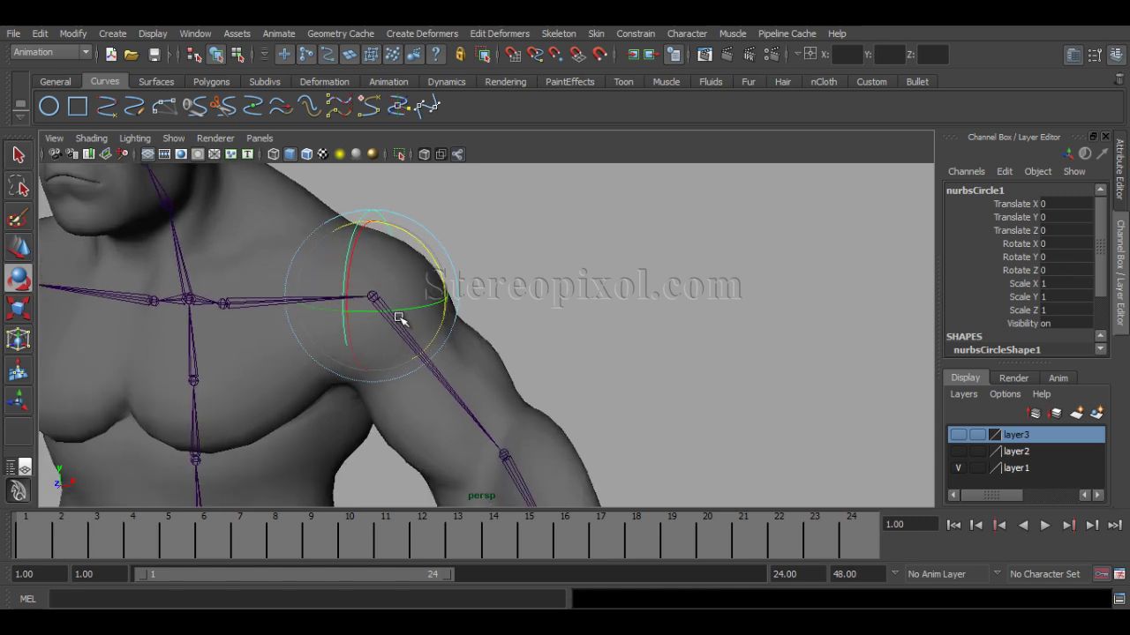
Step: Orient-constrain the shld_L_fk joint to the shoulder circle with Maintain offset on, all axes constrained and weight 1
left_click(497, 295)
left_click(369, 217)
left_click(443, 395)
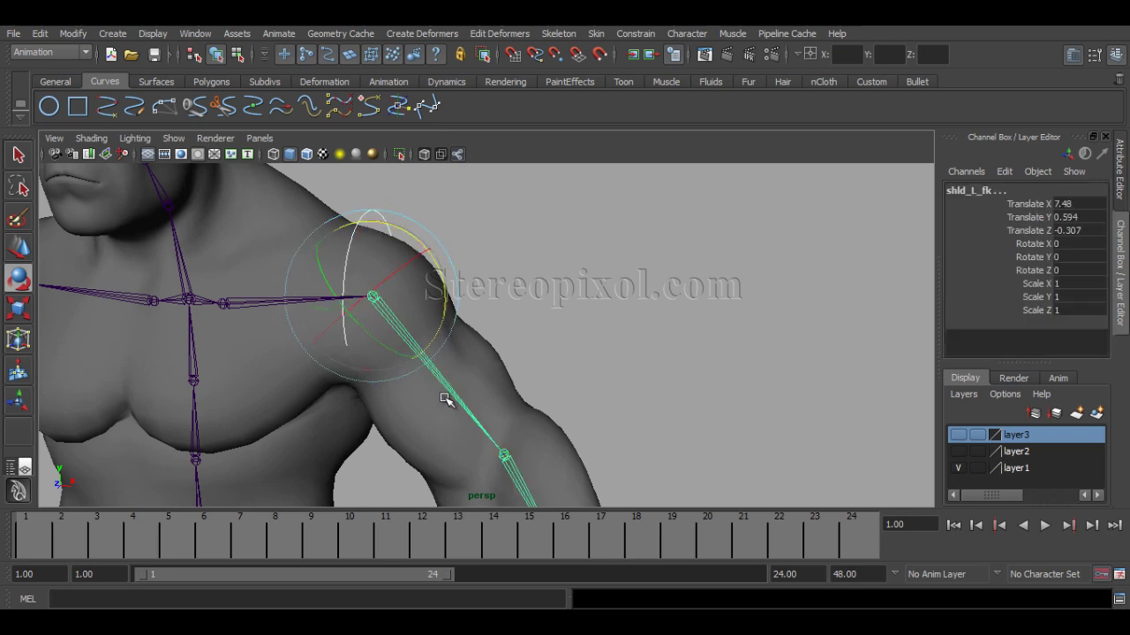
left_click(631, 34)
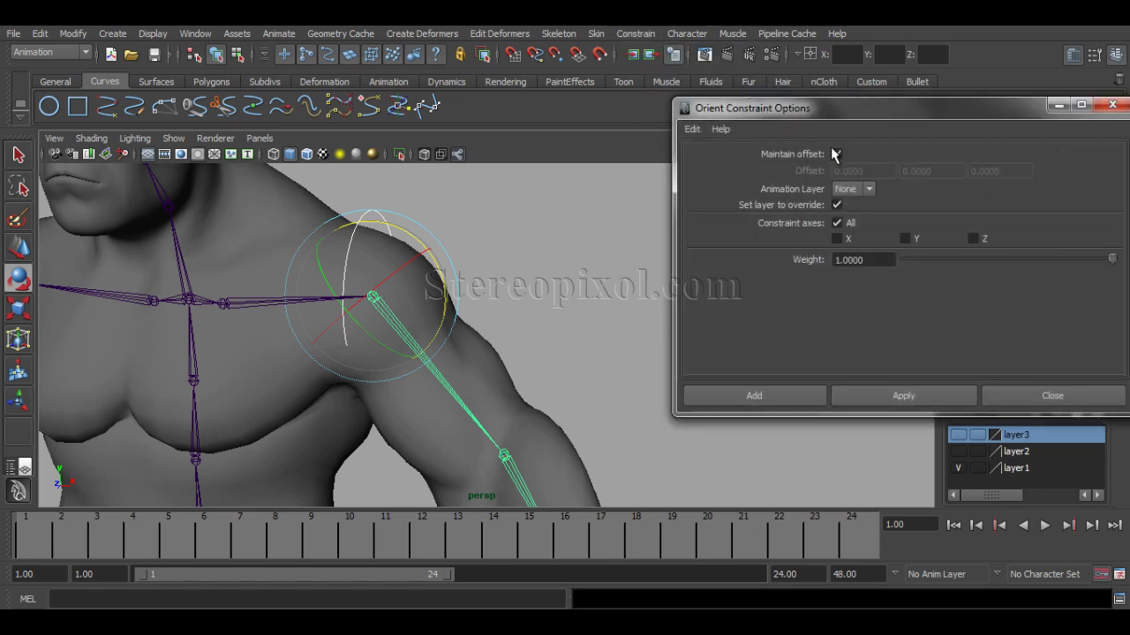
left_click(782, 397)
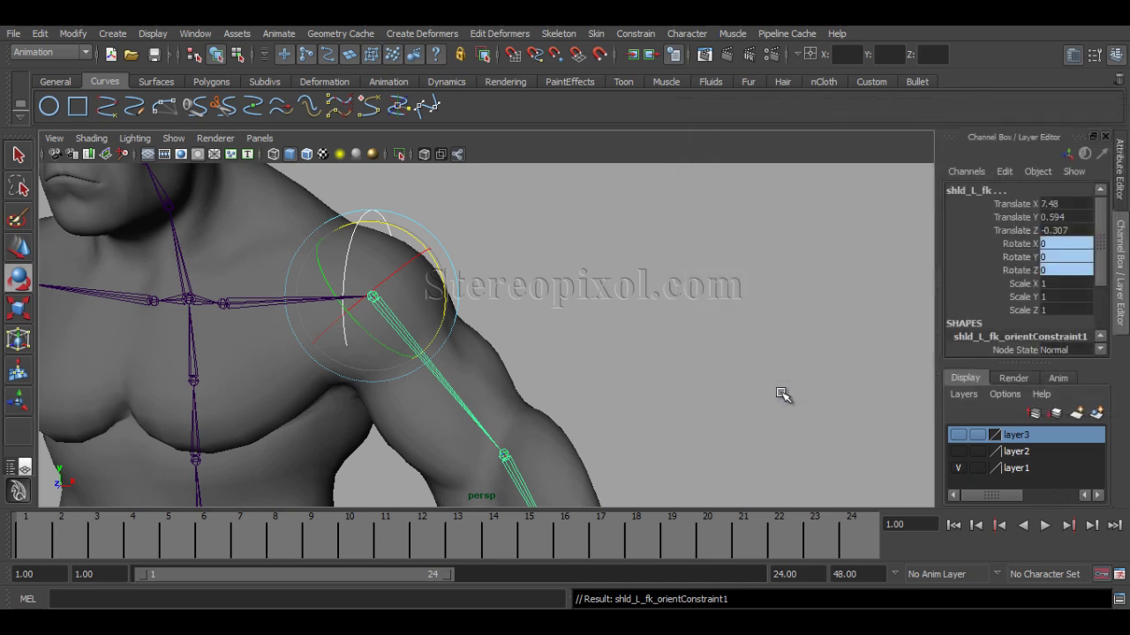
Step: Test the orient constraint by rotating the shoulder circle, and undo the rotation
left_click(372, 201)
left_click(373, 201)
left_click_drag(374, 205, 443, 223, "alt")
key("ctrl+z")
key("ctrl+z")
key("ctrl+z")
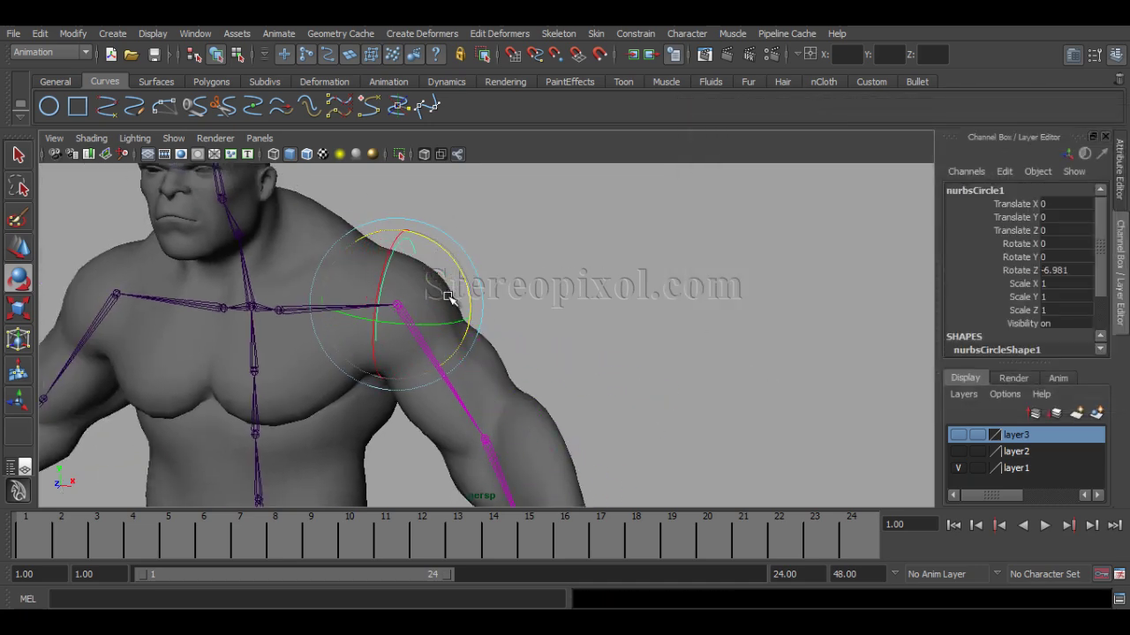
scroll(473, 425, "up", 3)
mouse_move(473, 424)
left_mouse_down("alt")
mouse_move(517, 396)
mouse_move(475, 416)
left_mouse_up("alt")
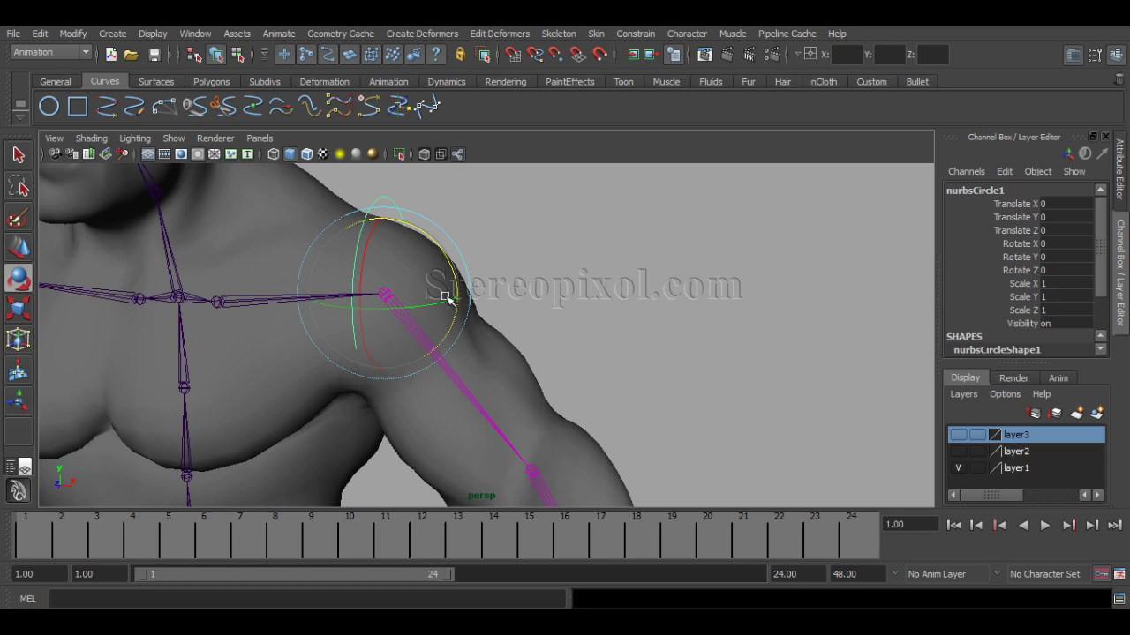
Step: Try rotating the elb_L_fk elbow joint to check the forearm's movement, and undo the rotation
middle_click_drag(559, 433, 512, 383, "alt")
left_click(526, 422)
middle_click_drag(522, 451, 560, 398, "alt")
left_click_drag(559, 398, 535, 386)
key("ctrl+z")
middle_click_drag(587, 260, 588, 270, "alt")
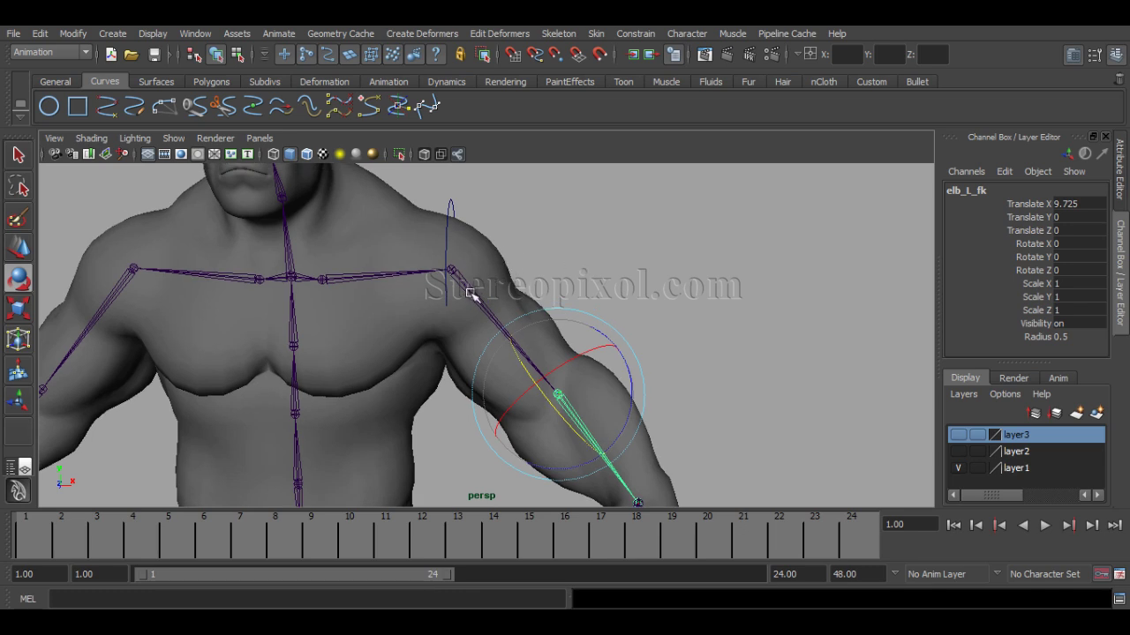
Step: Compare the rotation axes and channel values of the shld_L_fk joint and the shoulder circle by selecting each in turn
left_click(485, 319)
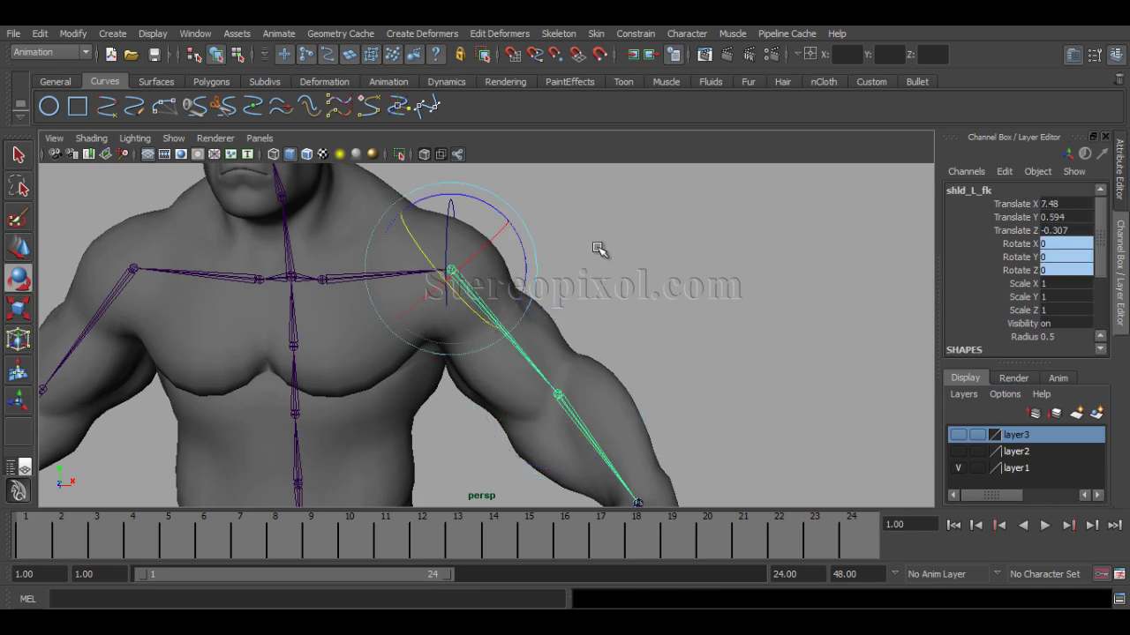
left_click(444, 206)
left_click(447, 244)
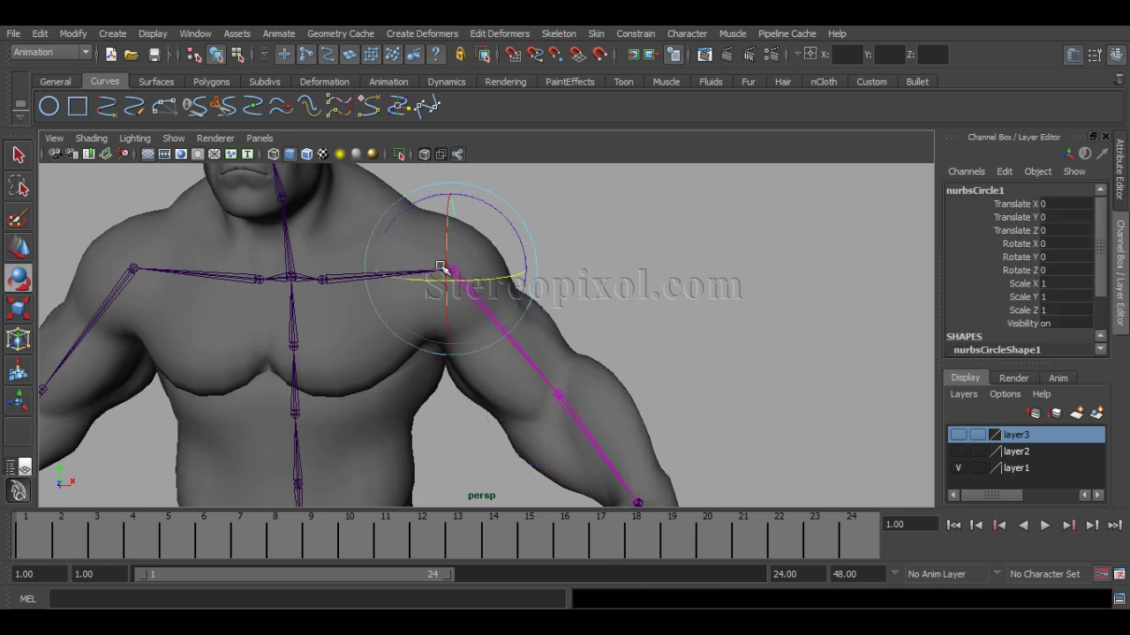
left_click(487, 310)
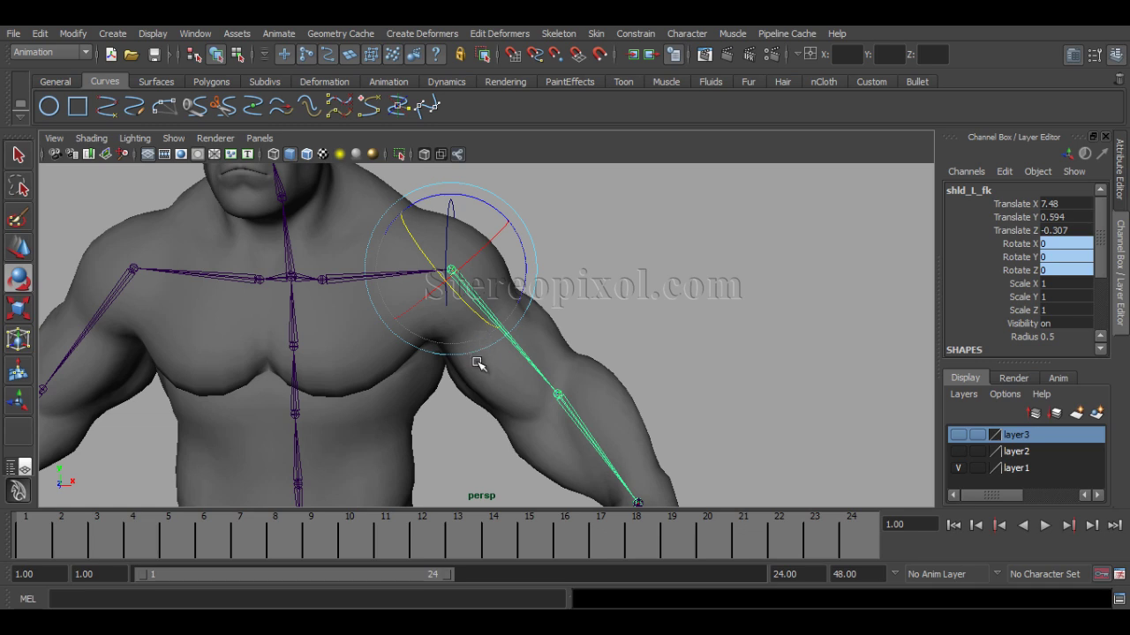
left_click(575, 275)
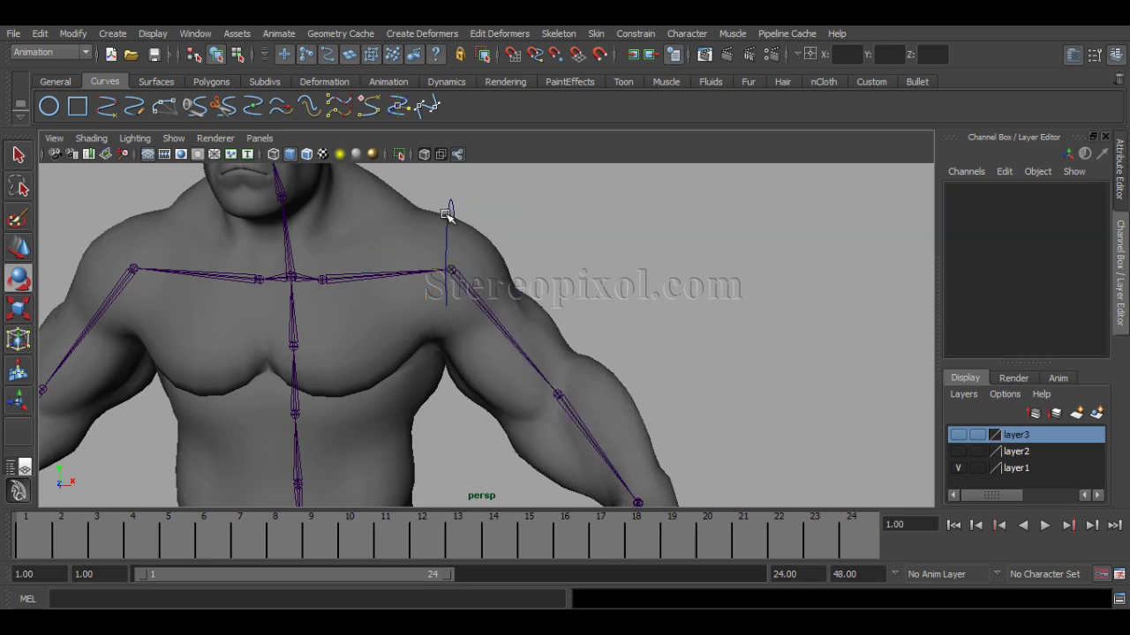
left_click(506, 271)
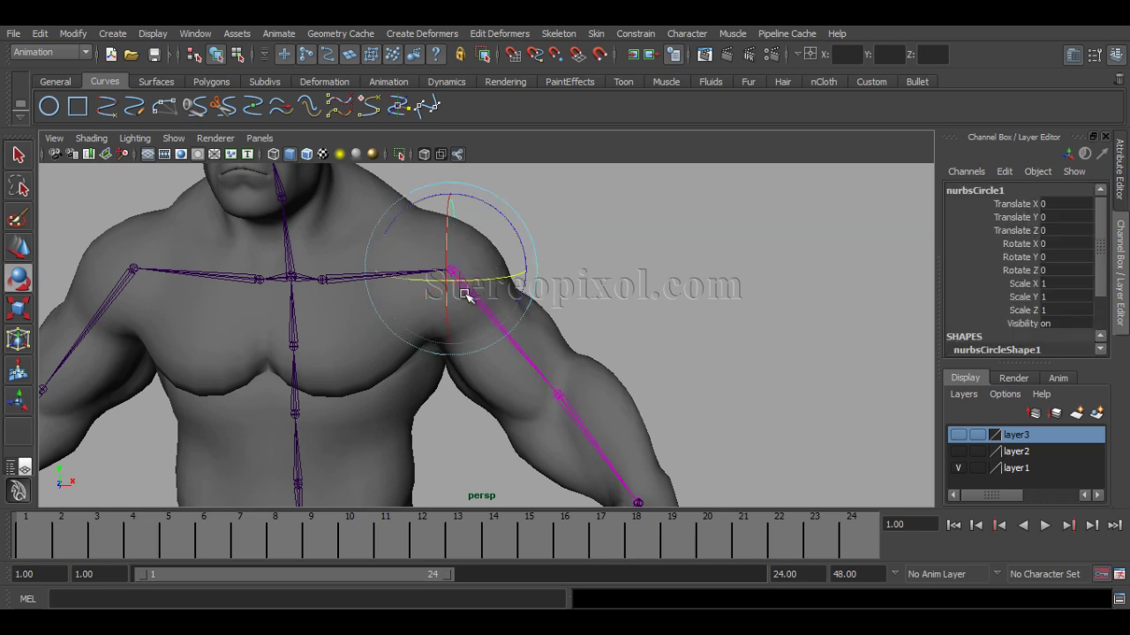
left_click(537, 363)
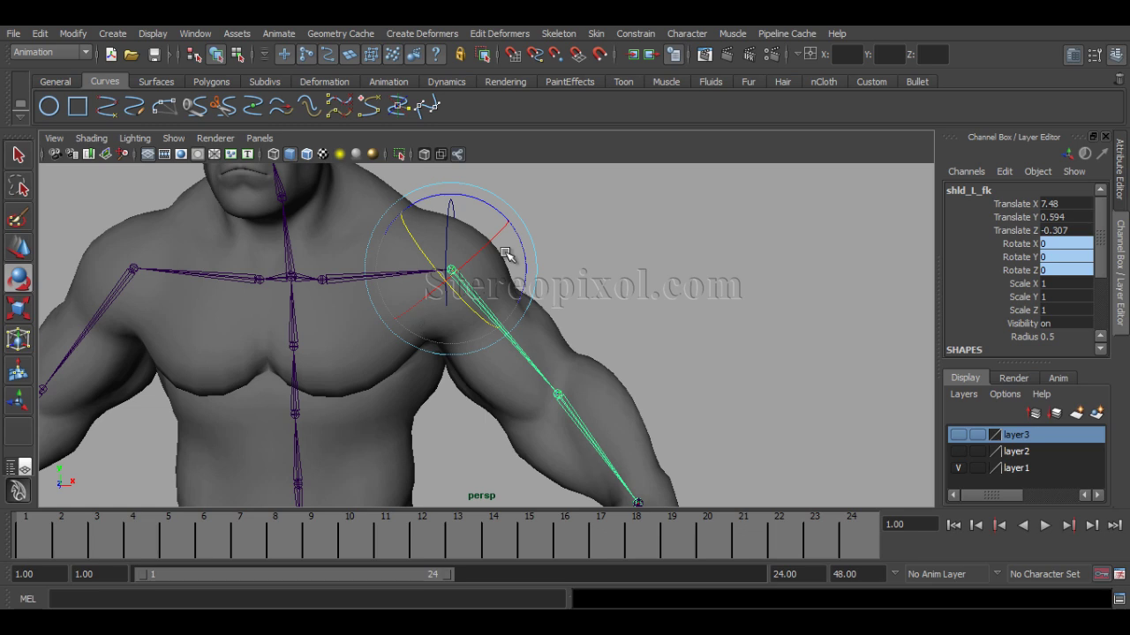
left_click(564, 396)
left_click(449, 246)
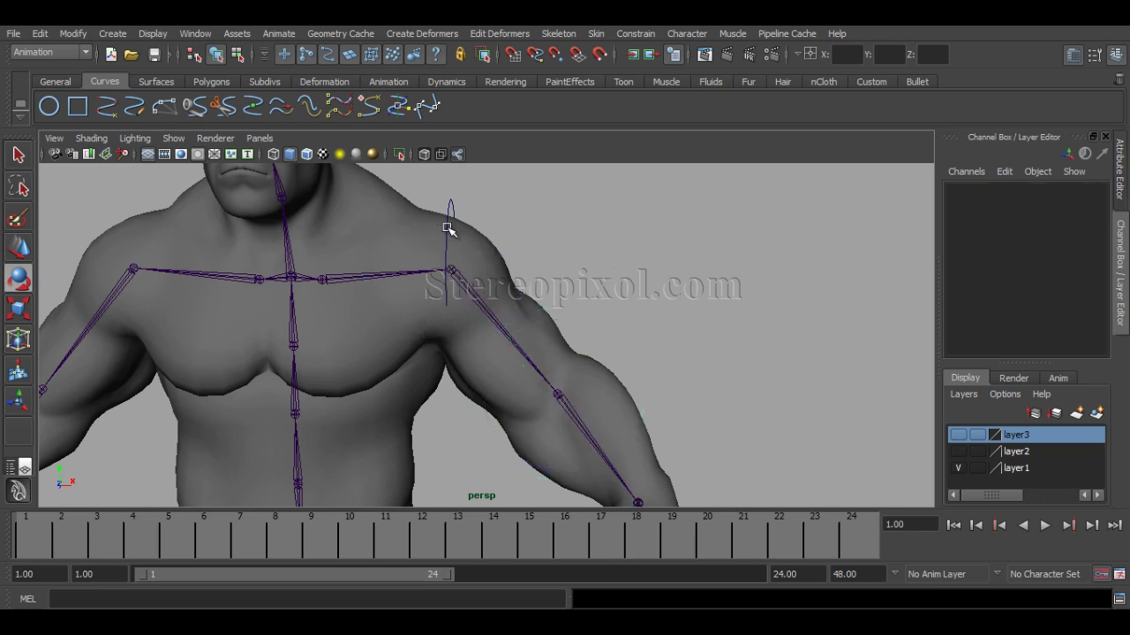
left_click(450, 231)
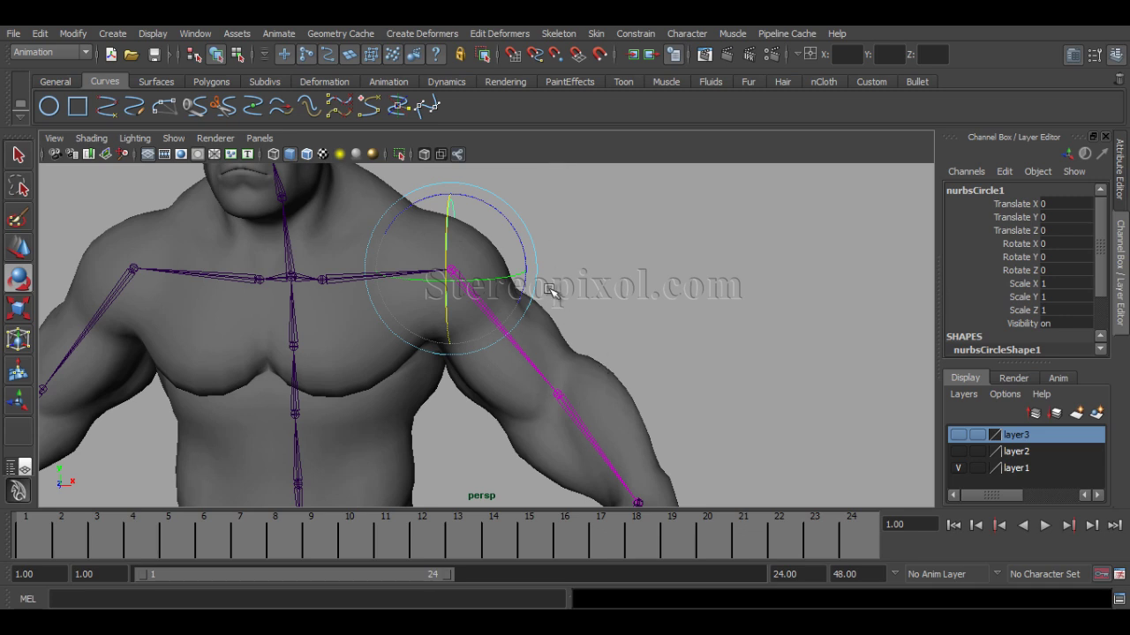
Step: Delete the orient constraint from the shld_L_fk joint and keep the joint selected
left_click(41, 33)
mouse_move(125, 207)
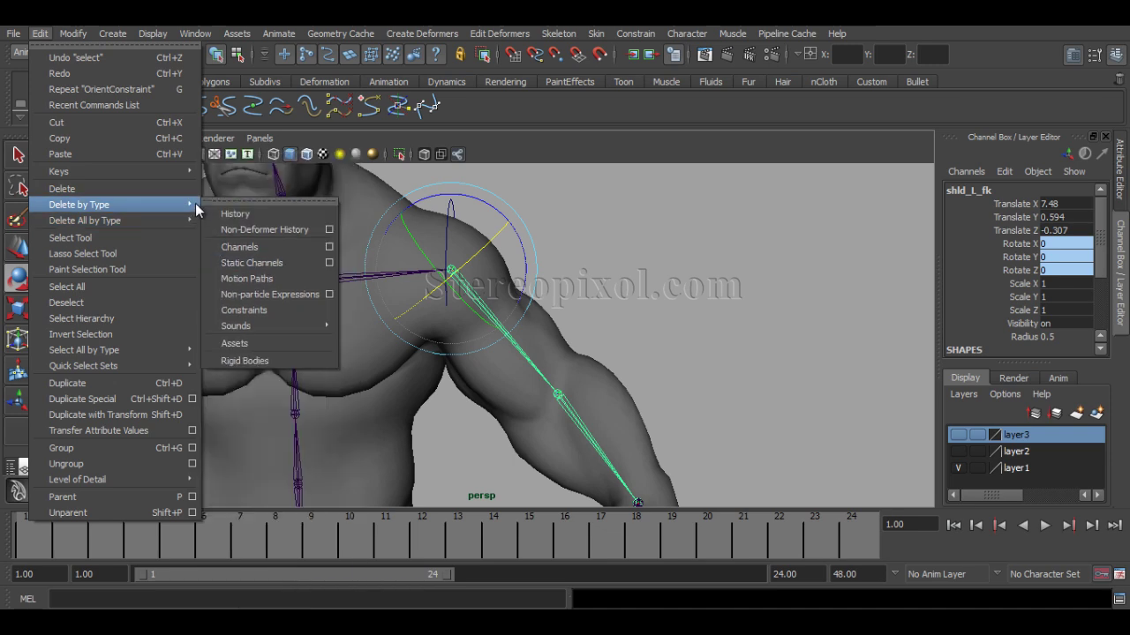
left_click(252, 312)
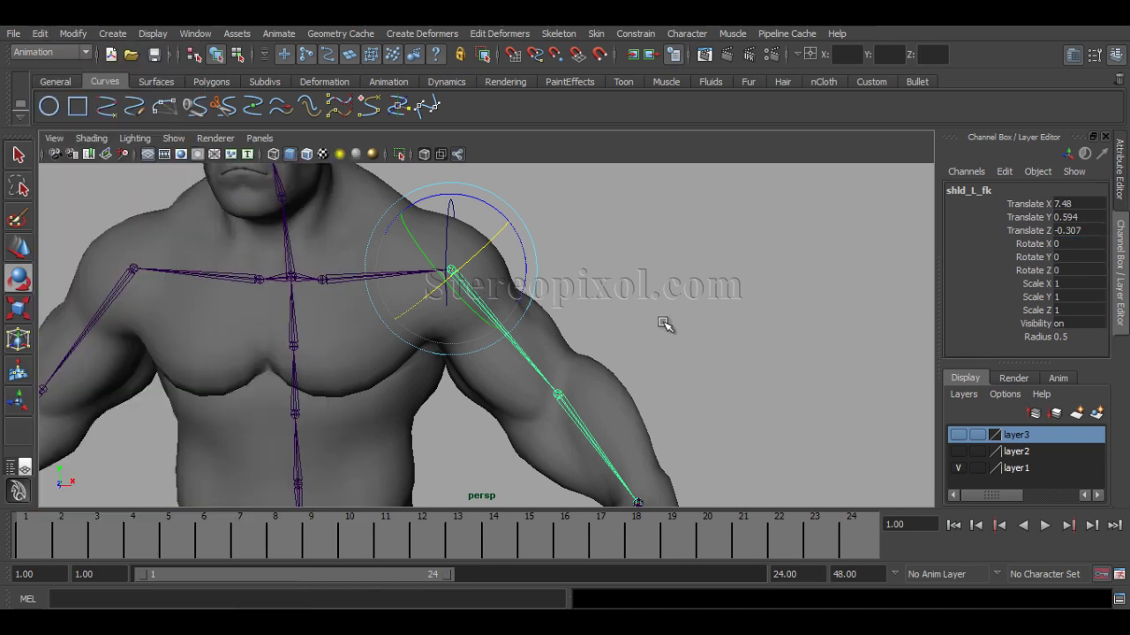
left_click(532, 365)
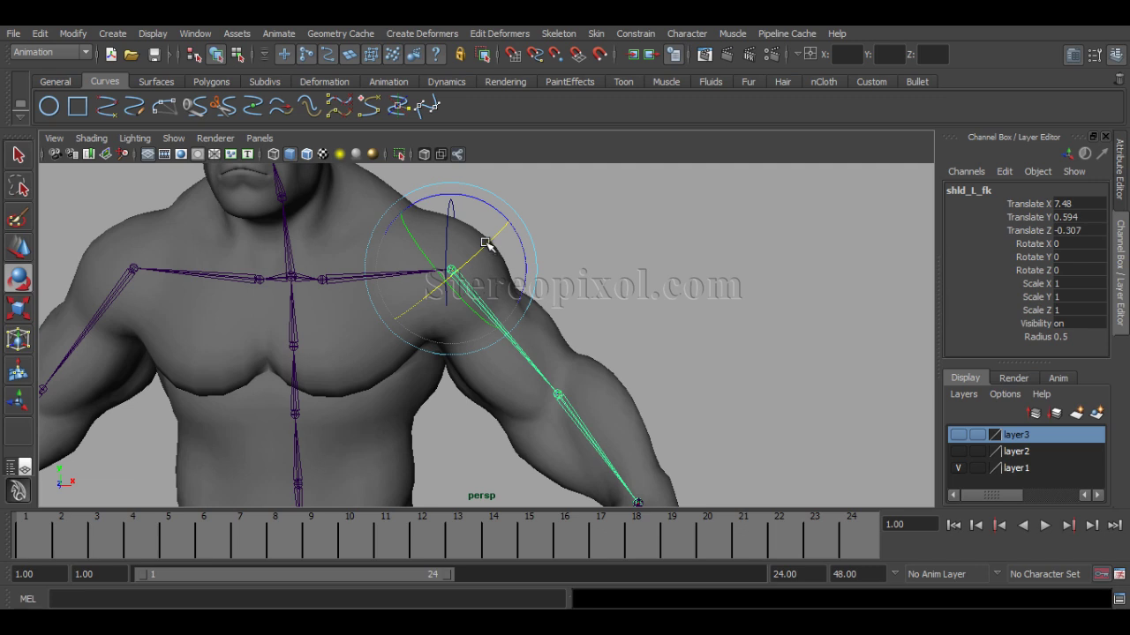
Step: Try rotating the shld_L_fk joint about its X axis, and undo the rotation
left_click_drag(486, 250, 457, 293)
key("ctrl+z")
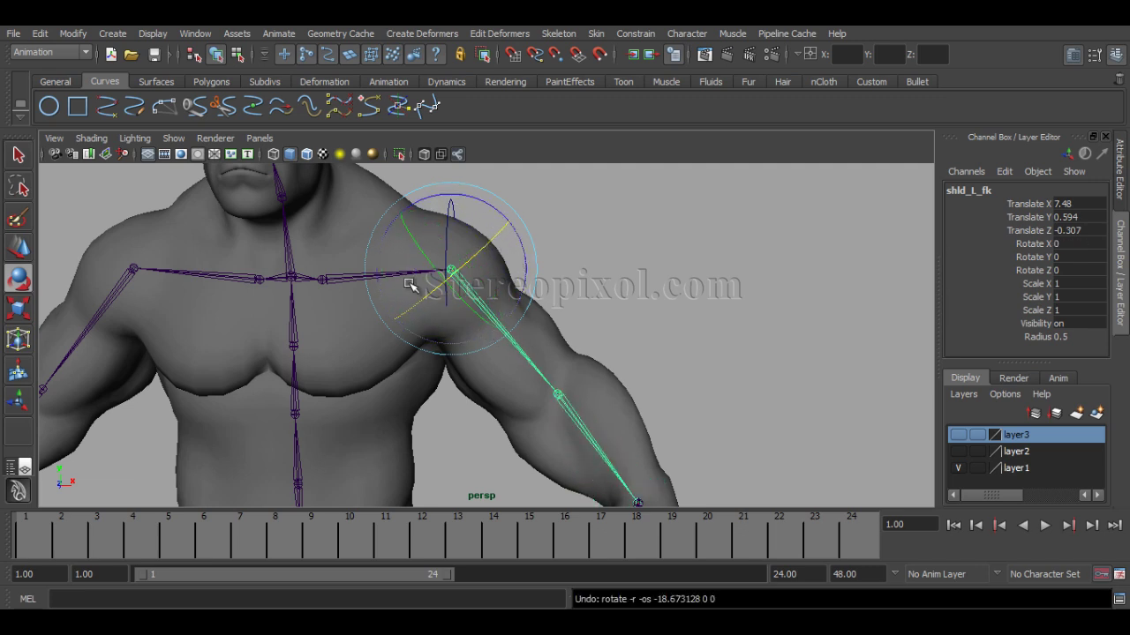
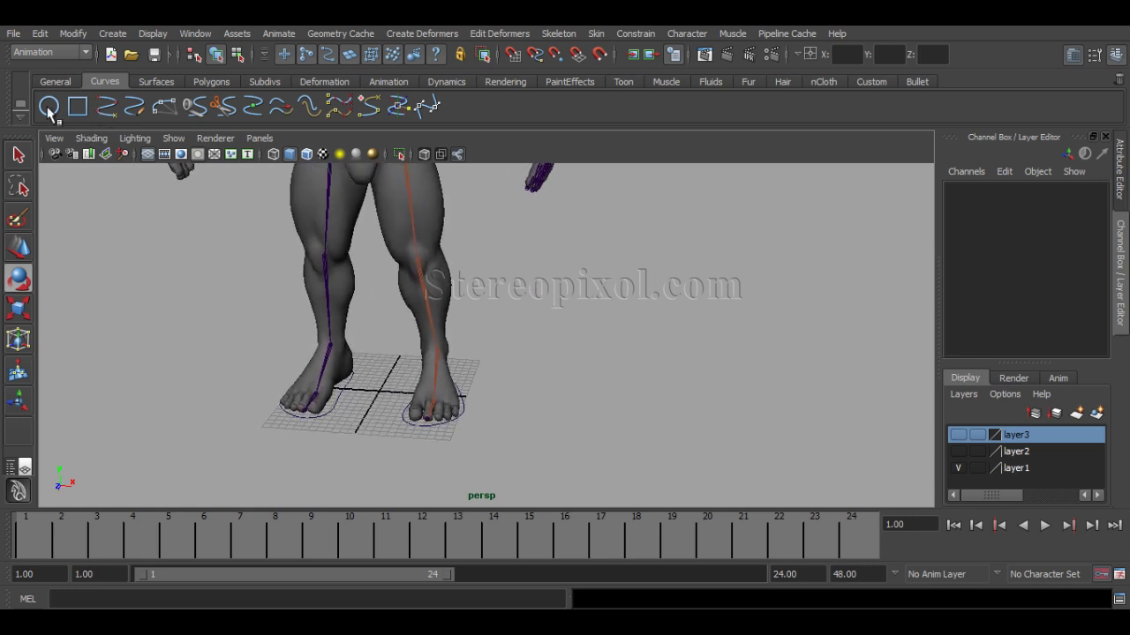
Step: Create a NURBS circle with normal axis Y and radius 1 at the origin, and name it shld_L_fk_ctrl
double_click(51, 109)
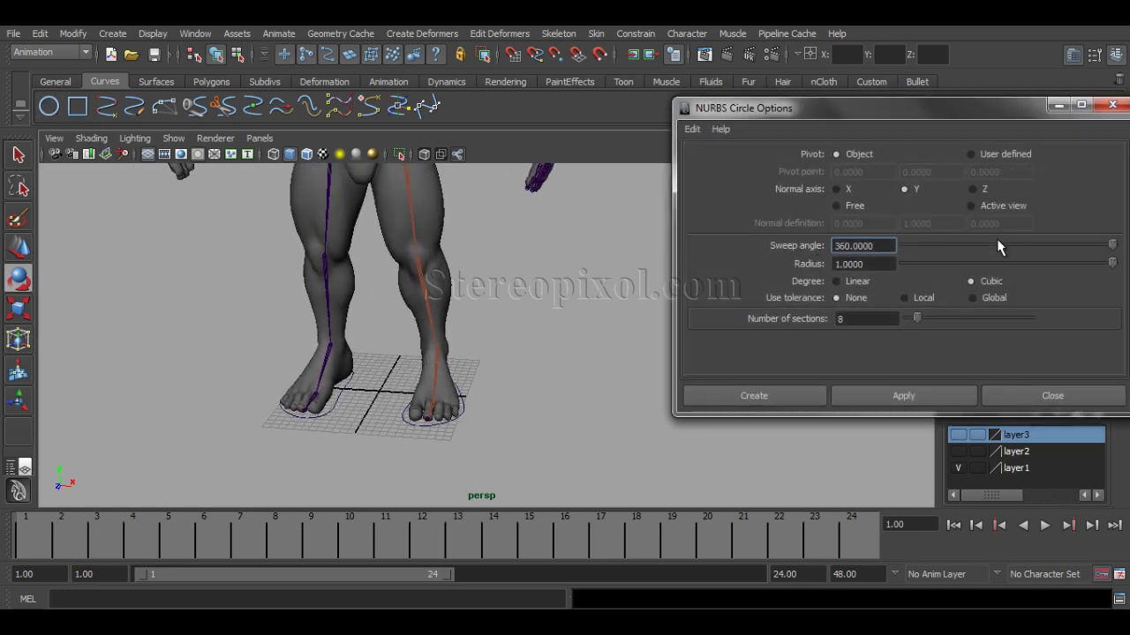
left_click(1031, 402)
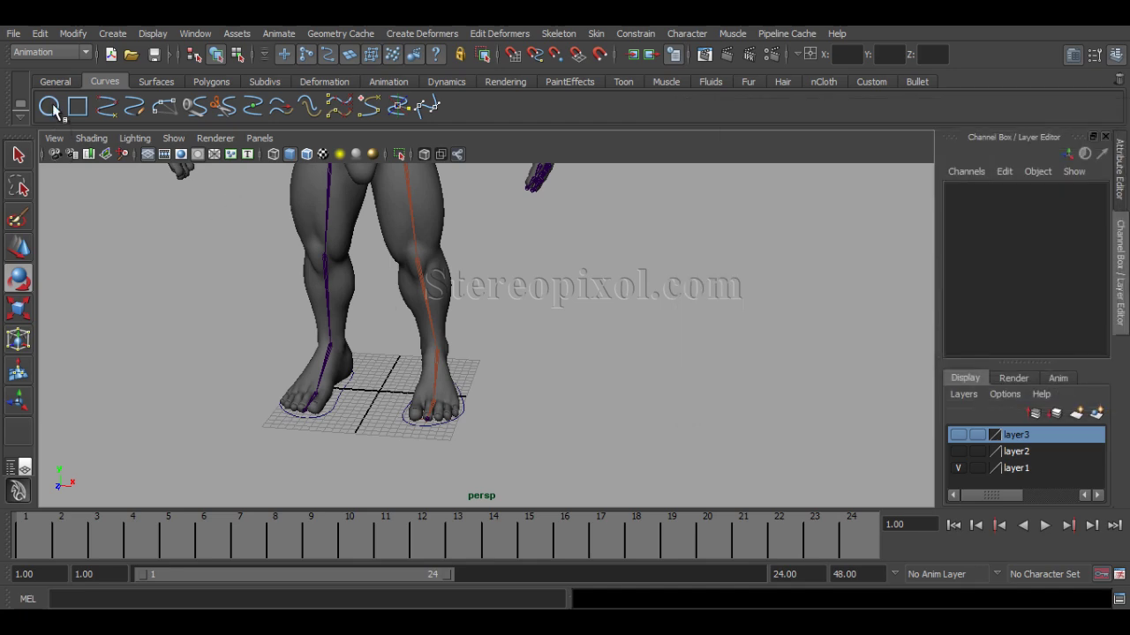
left_click(50, 106)
scroll(377, 446, "up", 5)
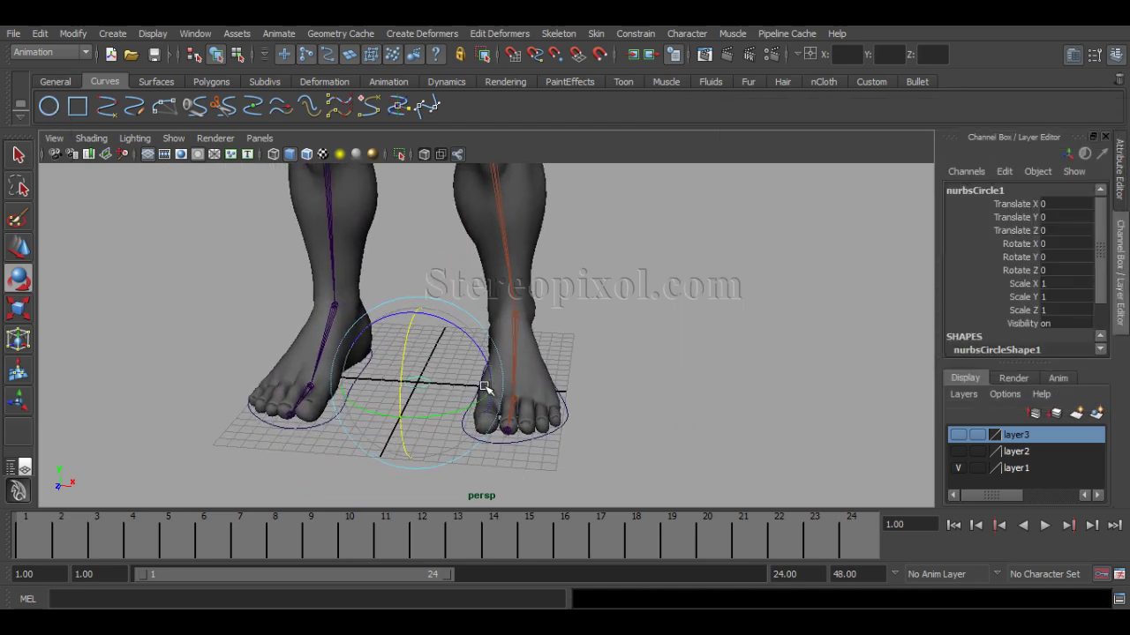
double_click(1000, 192)
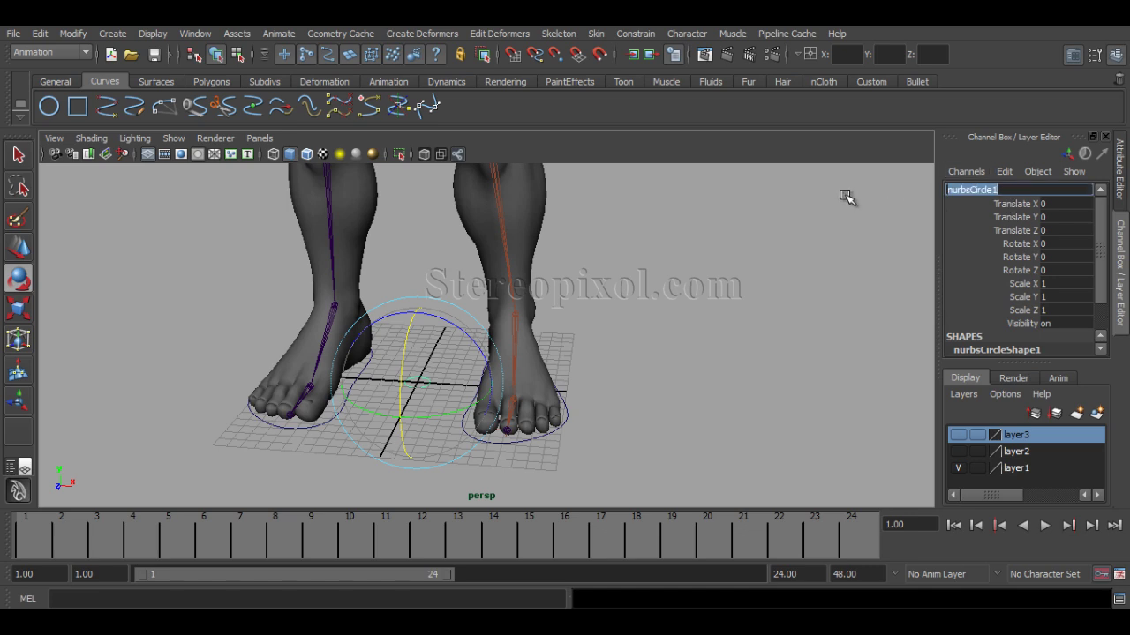
type("shld_")
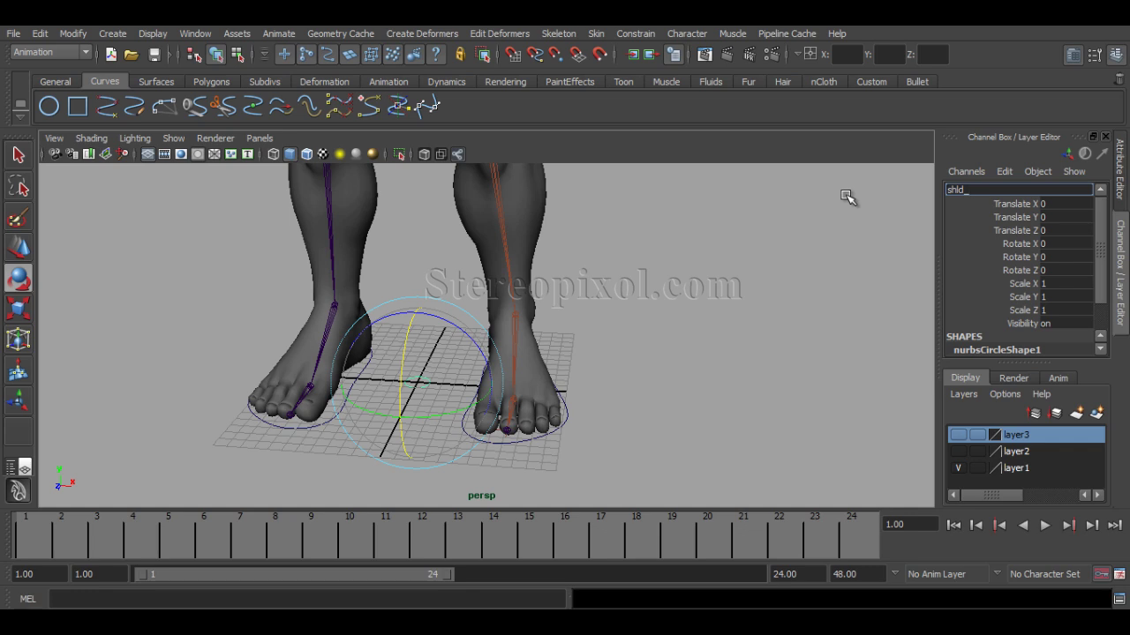
type("L_fk_ctrl")
key("Return")
Step: Select the shld_L_fk joint at the left shoulder to examine its rotation axes and channel values
middle_click_drag(709, 361, 580, 235, "alt")
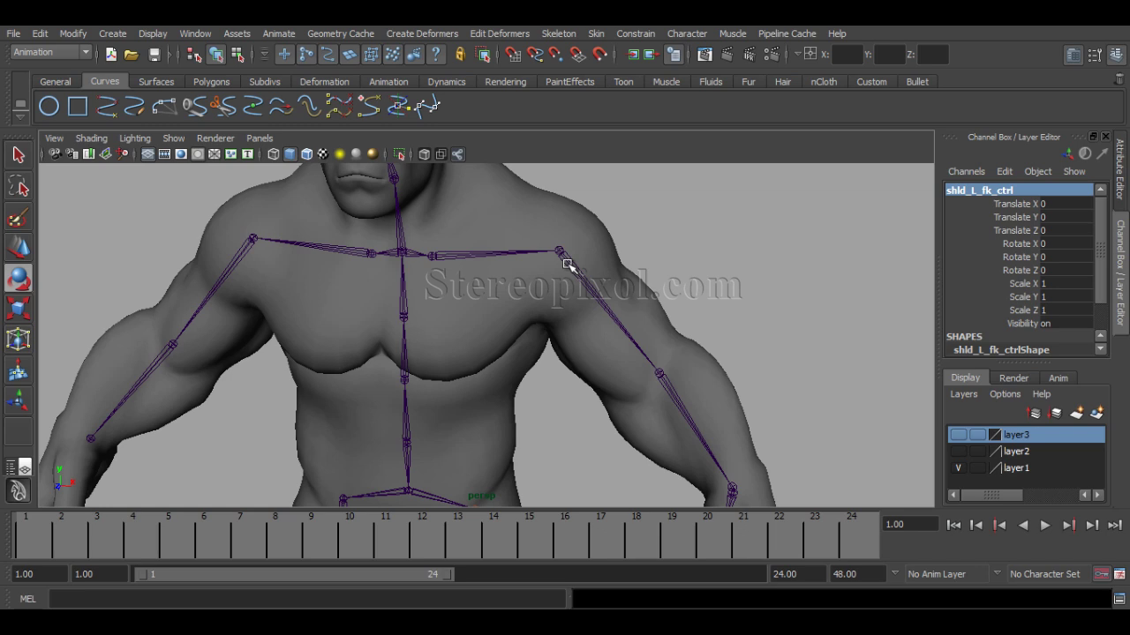
left_click(570, 267)
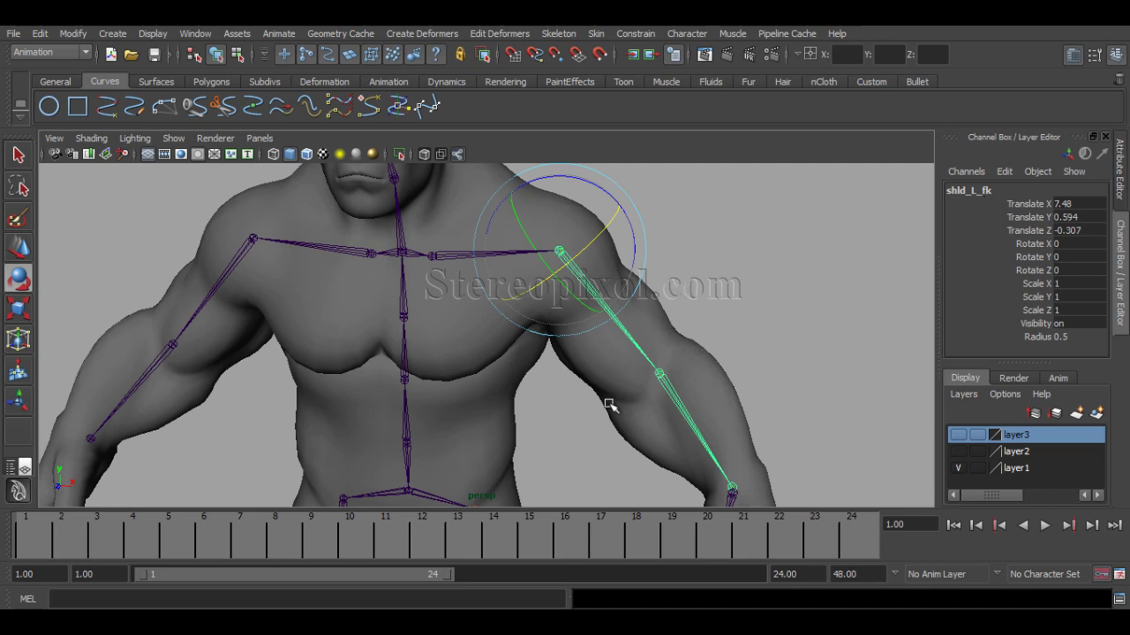
middle_click_drag(609, 405, 545, 356, "alt")
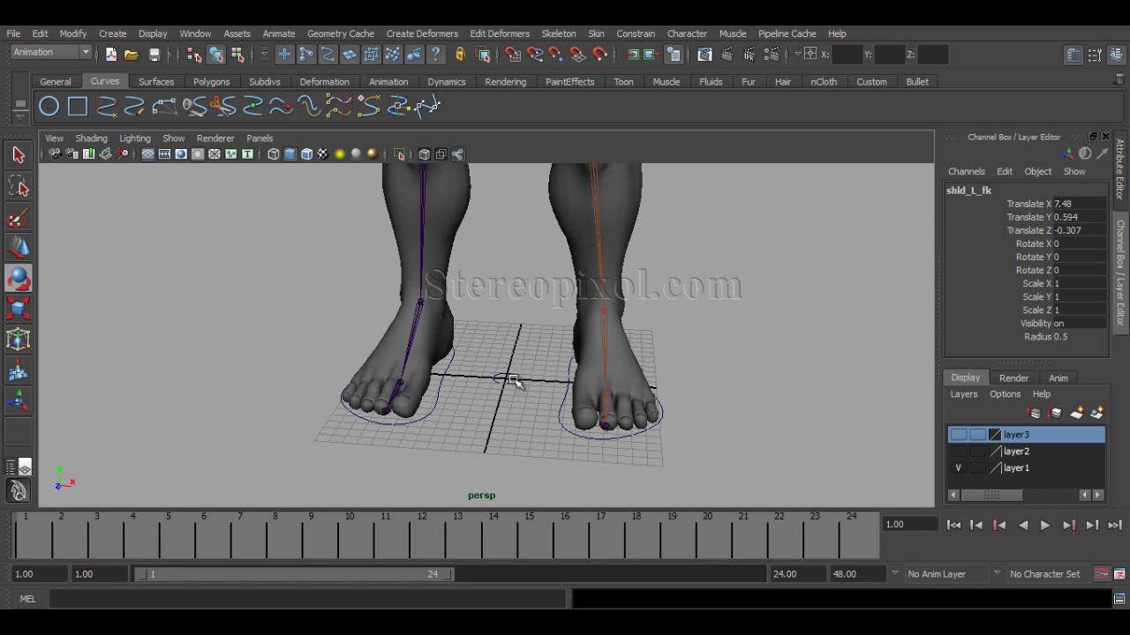
Step: Group the shld_L_fk_ctrl circle on its own and name the group shld_L_fk_ctrl_grp
left_click(547, 374)
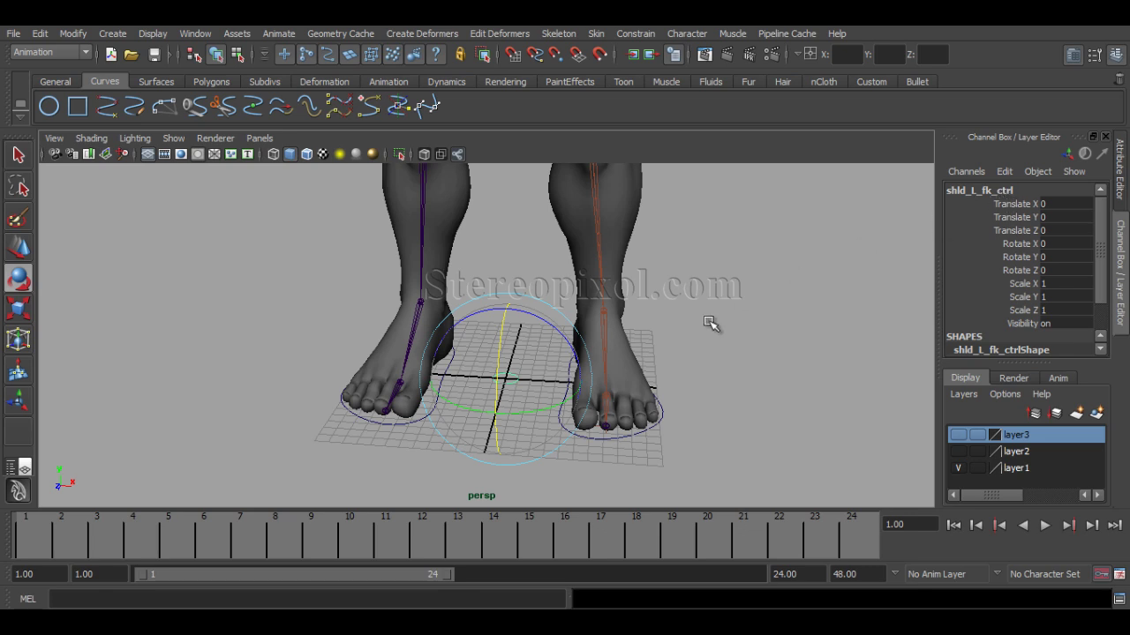
left_click_drag(713, 298, 676, 357, "alt")
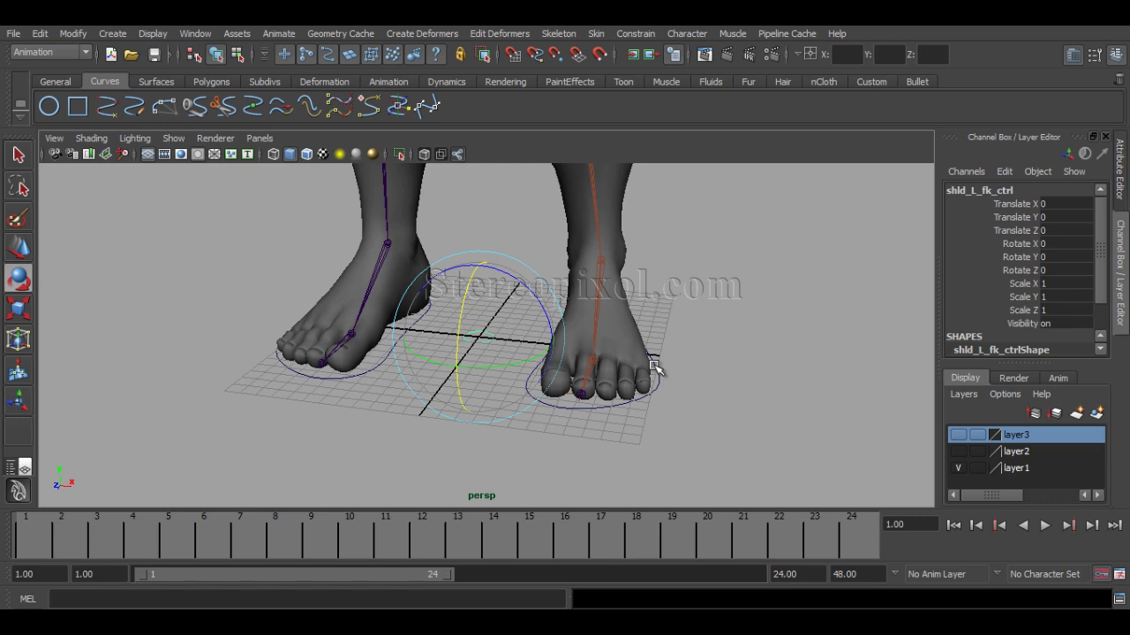
key("ctrl+g")
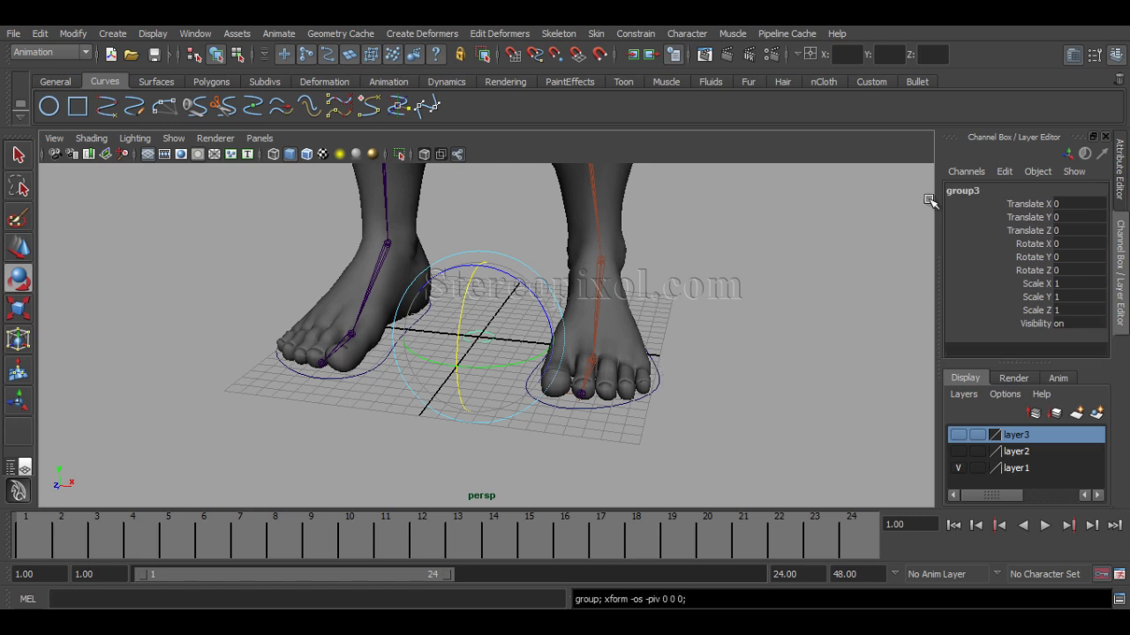
double_click(962, 191)
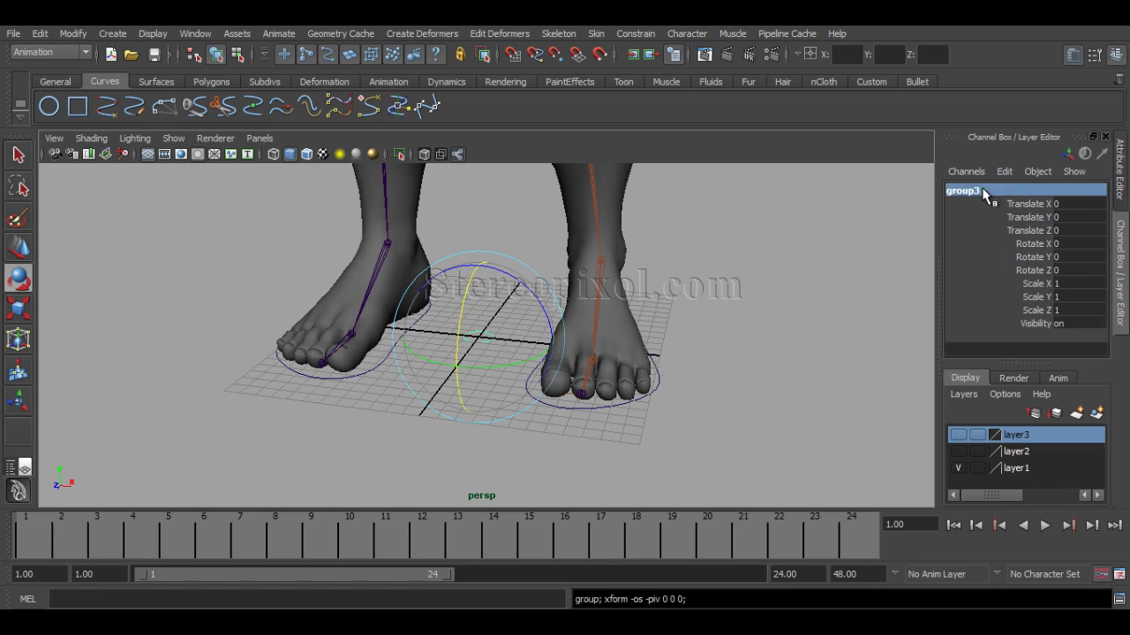
type("s")
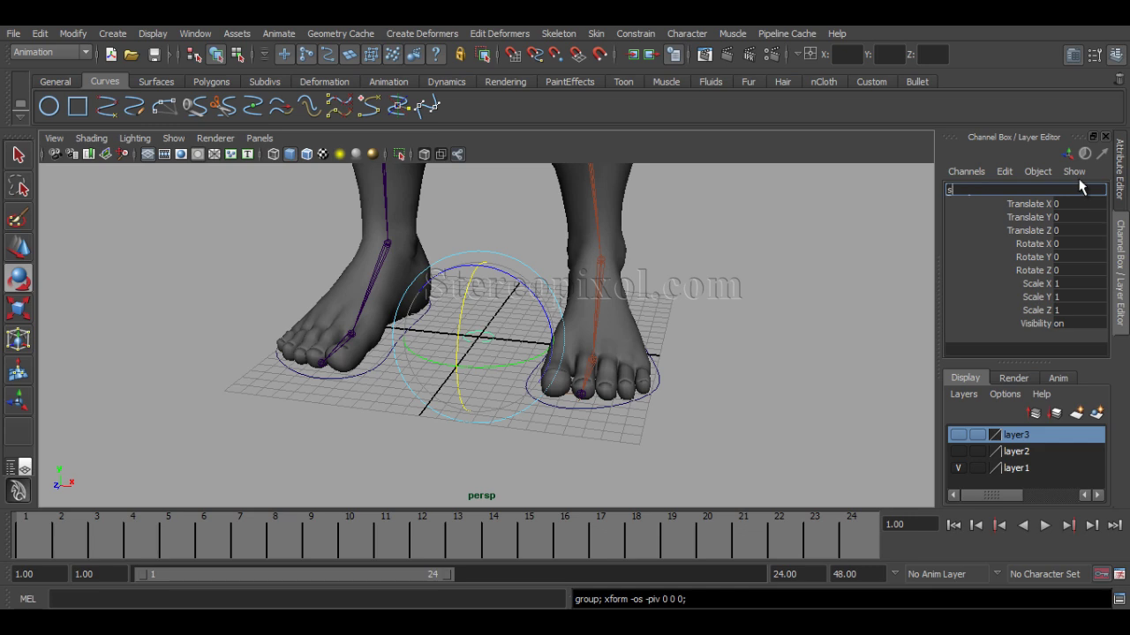
type("hld_L_fk_ctrl_grp")
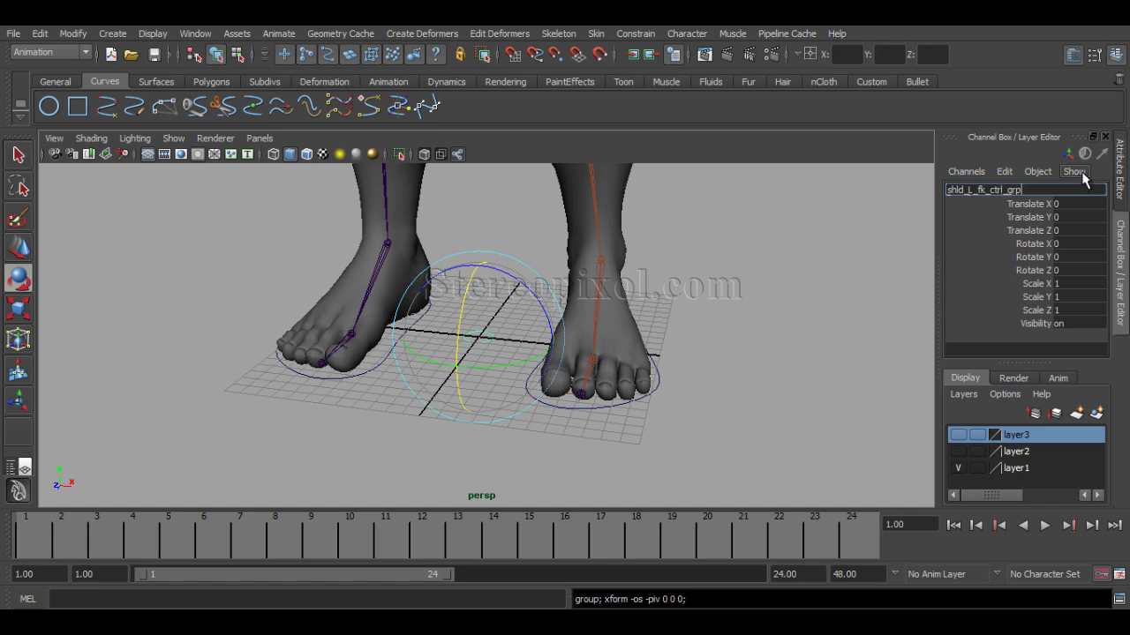
key("Return")
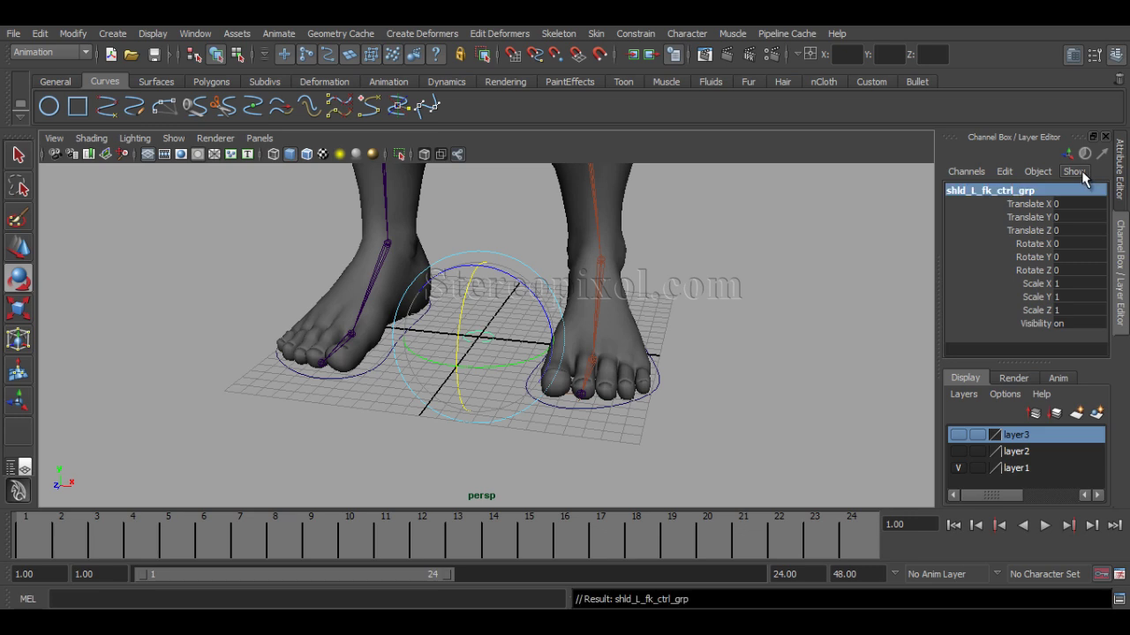
Step: Check the control hierarchy by selecting the shld_L_fk_ctrl circle and moving up to its parent group
scroll(496, 401, "down", 1)
scroll(508, 415, "down", 3)
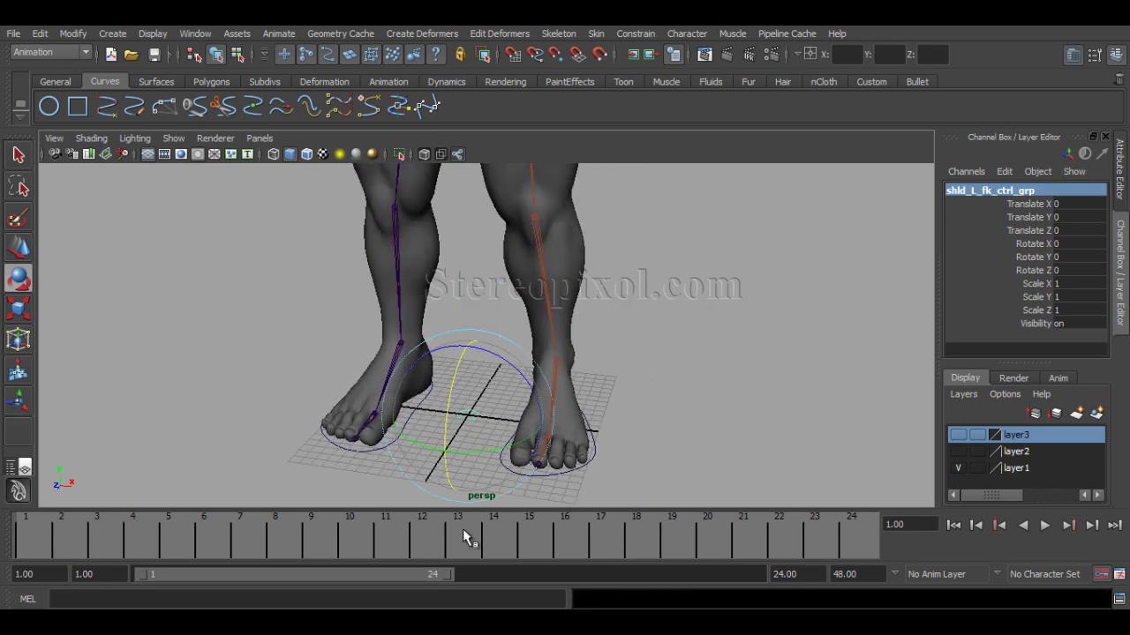
scroll(539, 344, "down", 1)
middle_click_drag(539, 343, 584, 409, "alt")
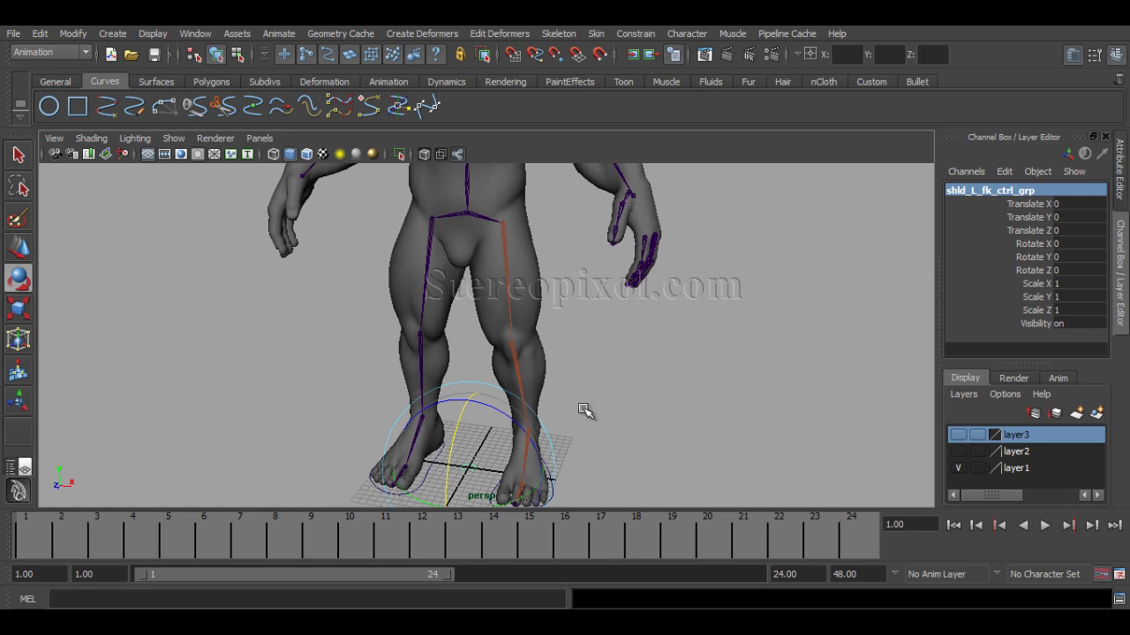
middle_click_drag(583, 408, 588, 366, "alt")
scroll(559, 403, "up", 4)
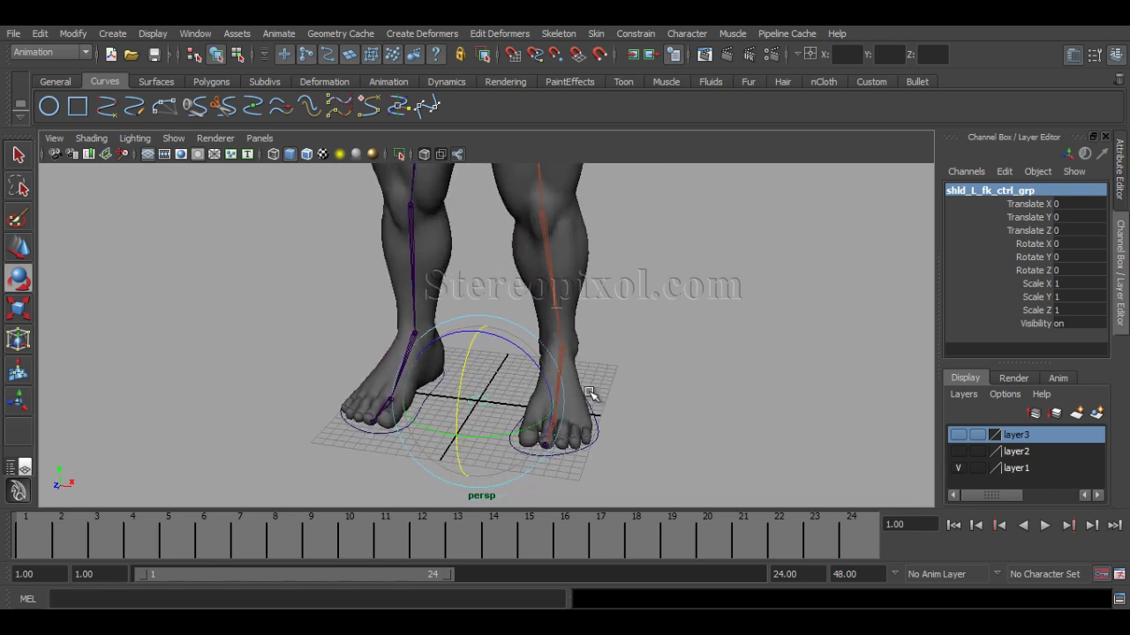
middle_click_drag(592, 393, 574, 396, "alt")
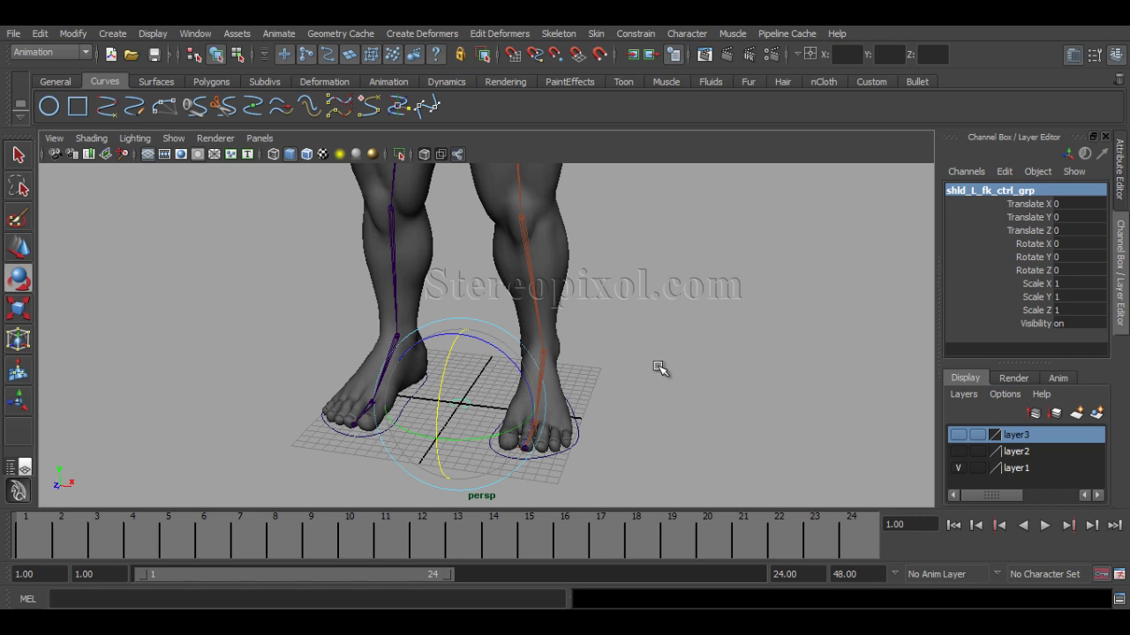
left_click(422, 434)
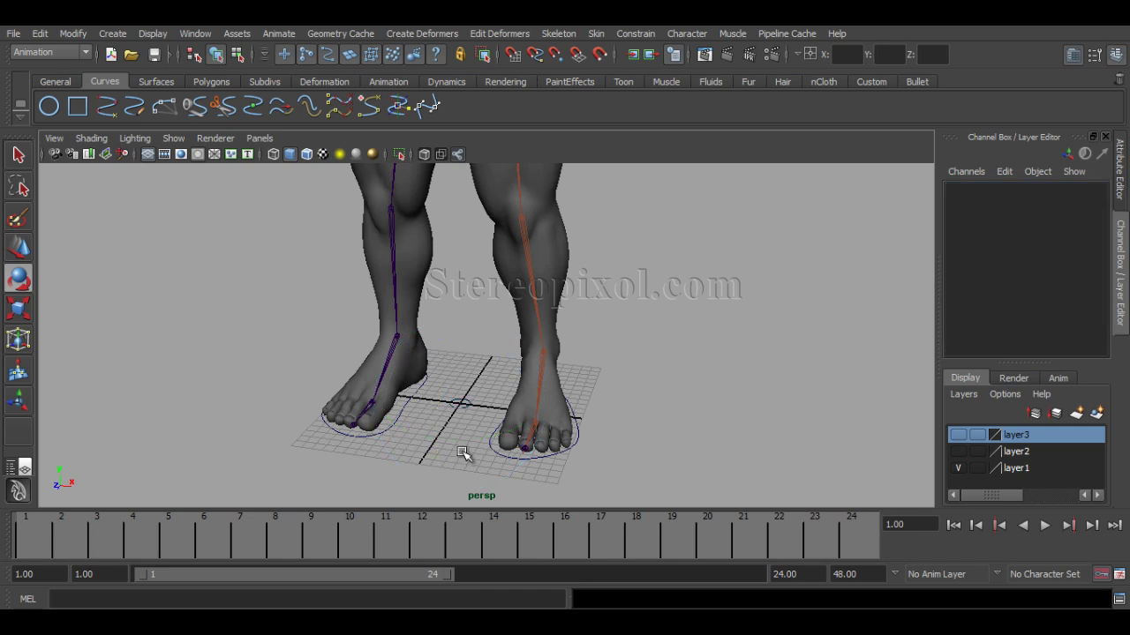
left_click(461, 403)
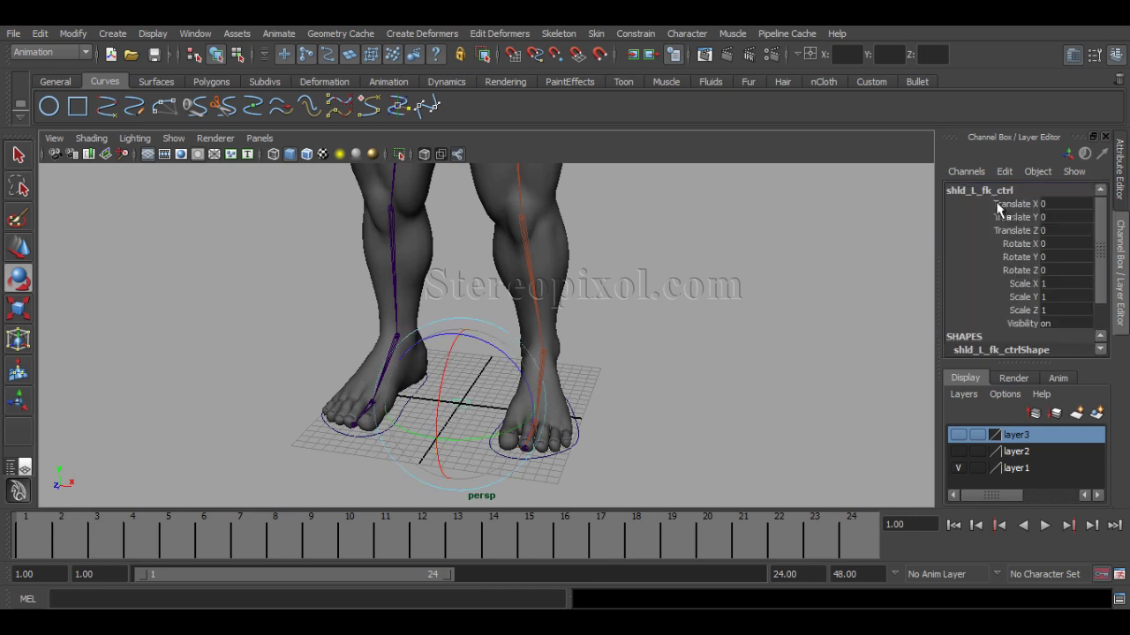
key("ctrl+z")
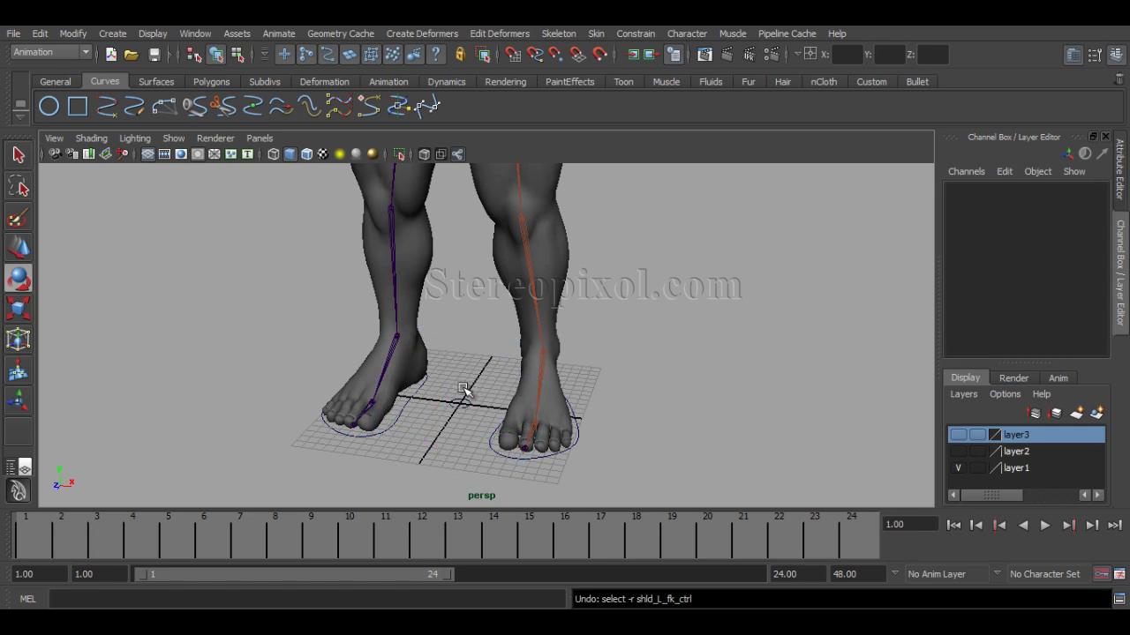
left_click(462, 403)
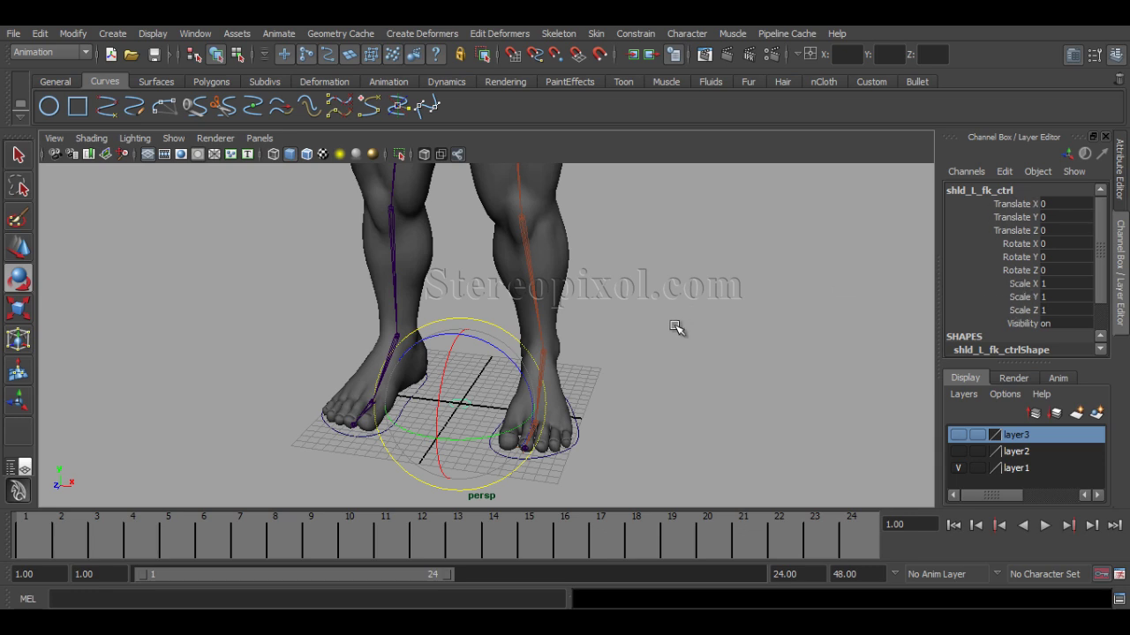
key("Up")
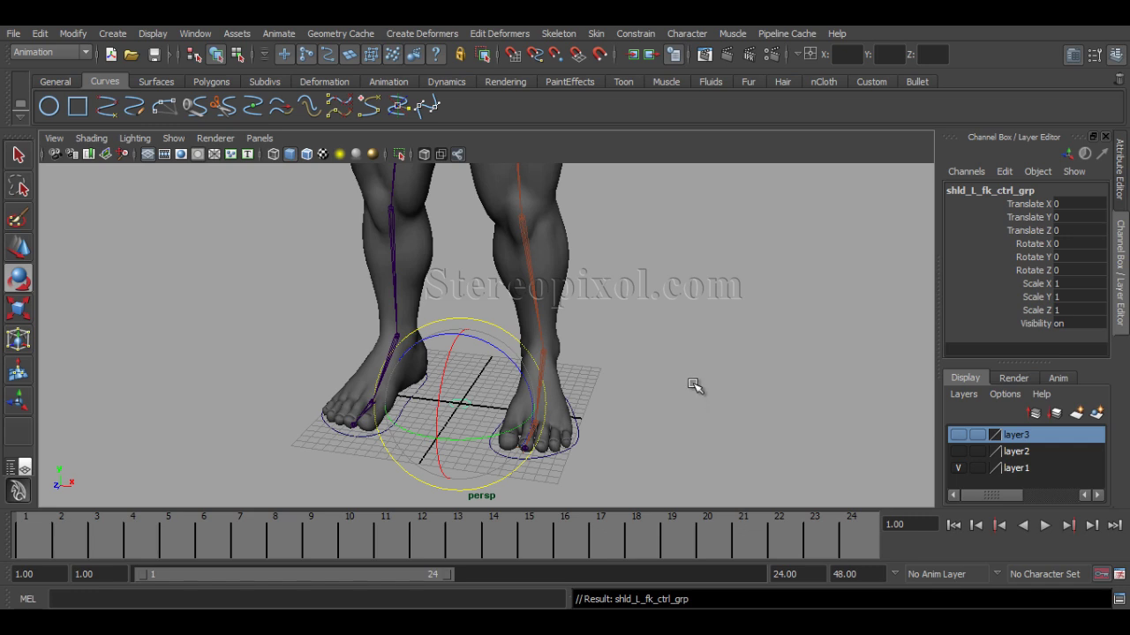
Step: Set the shld_L_fk_ctrl_grp group's X, Y and Z scale to 4 and snap it onto the left shoulder joint
middle_click_drag(618, 358, 633, 356, "alt")
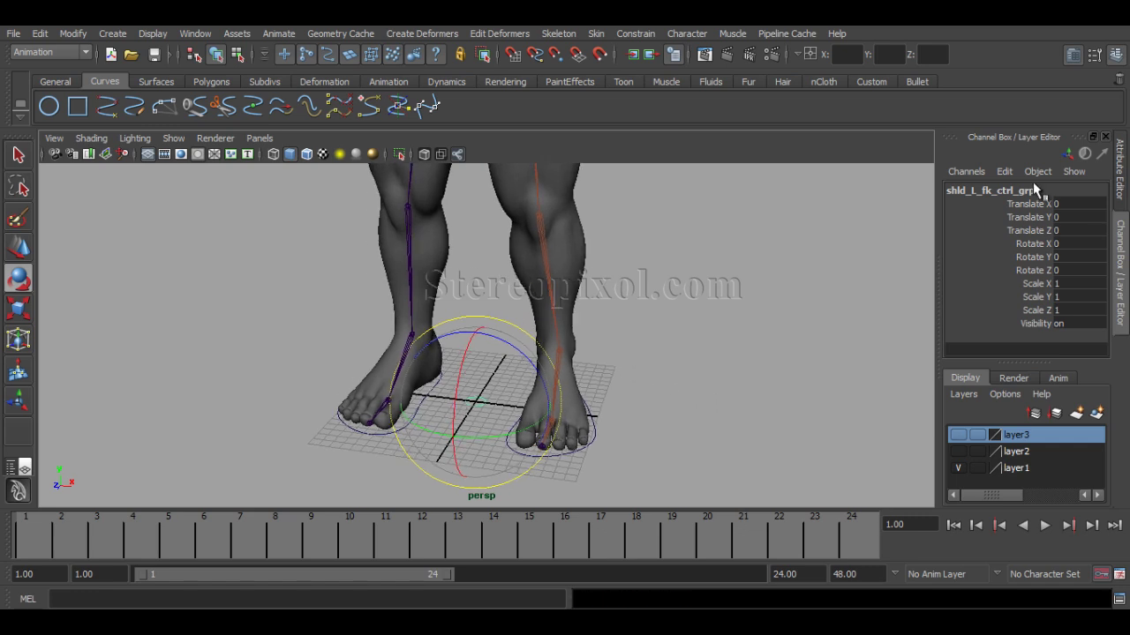
left_click_drag(1082, 283, 1090, 311)
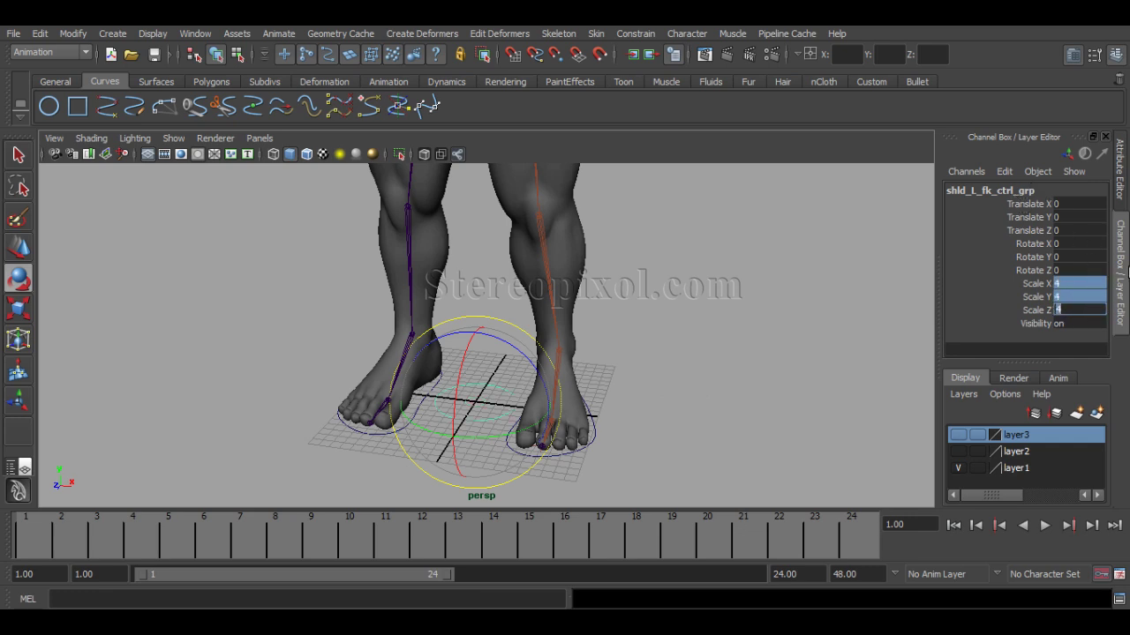
middle_click_drag(724, 341, 518, 329, "alt")
key("w")
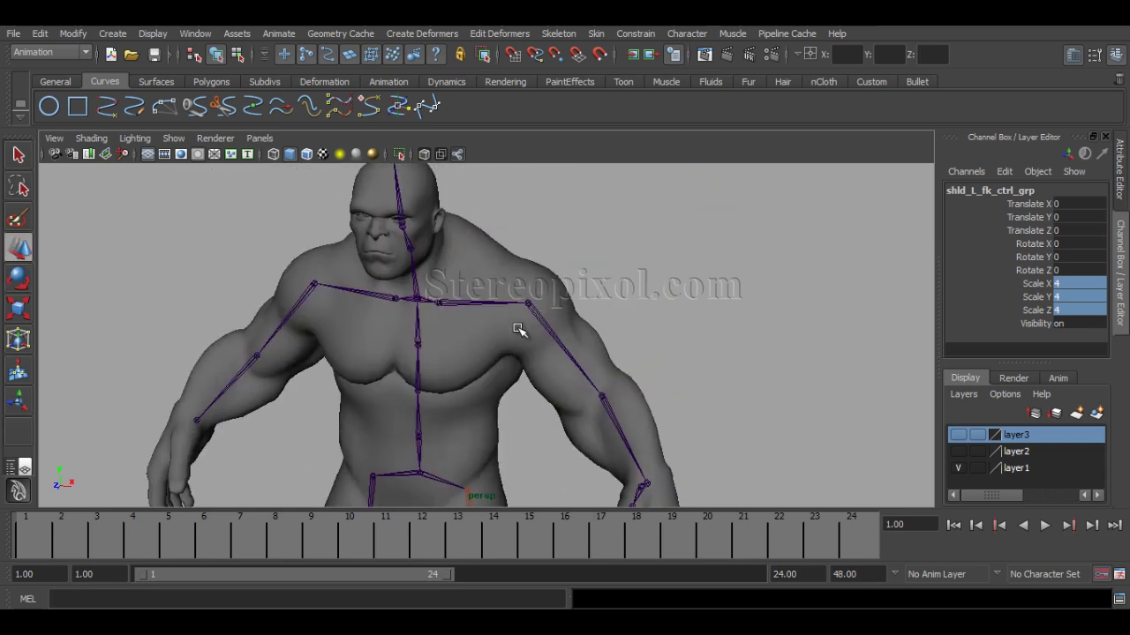
right_click_drag(491, 336, 534, 375, "alt")
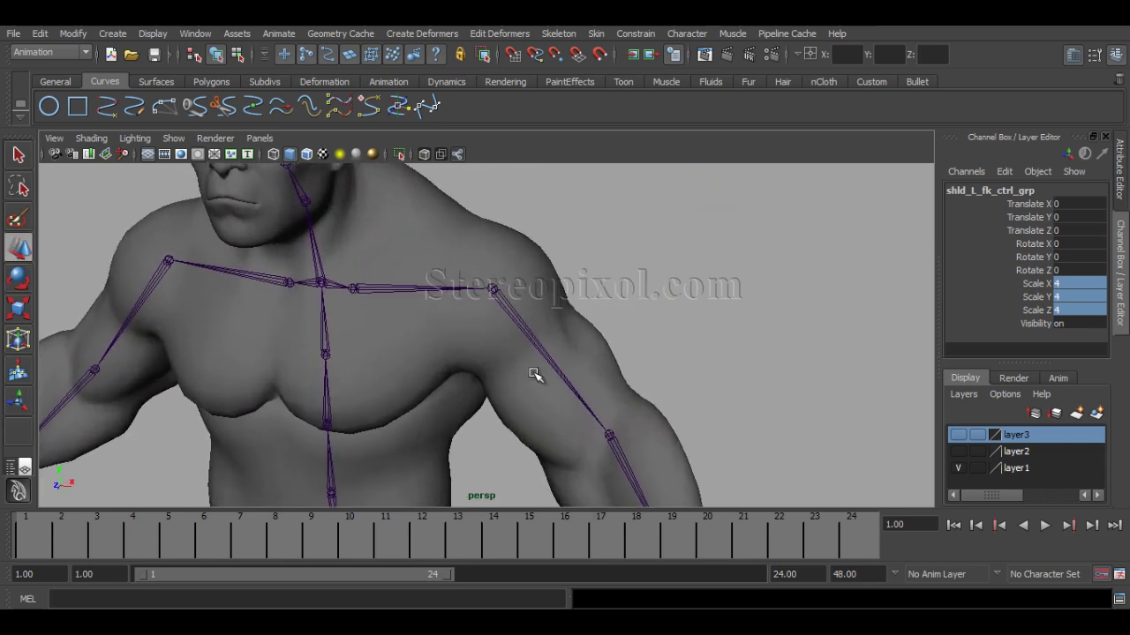
key("v")
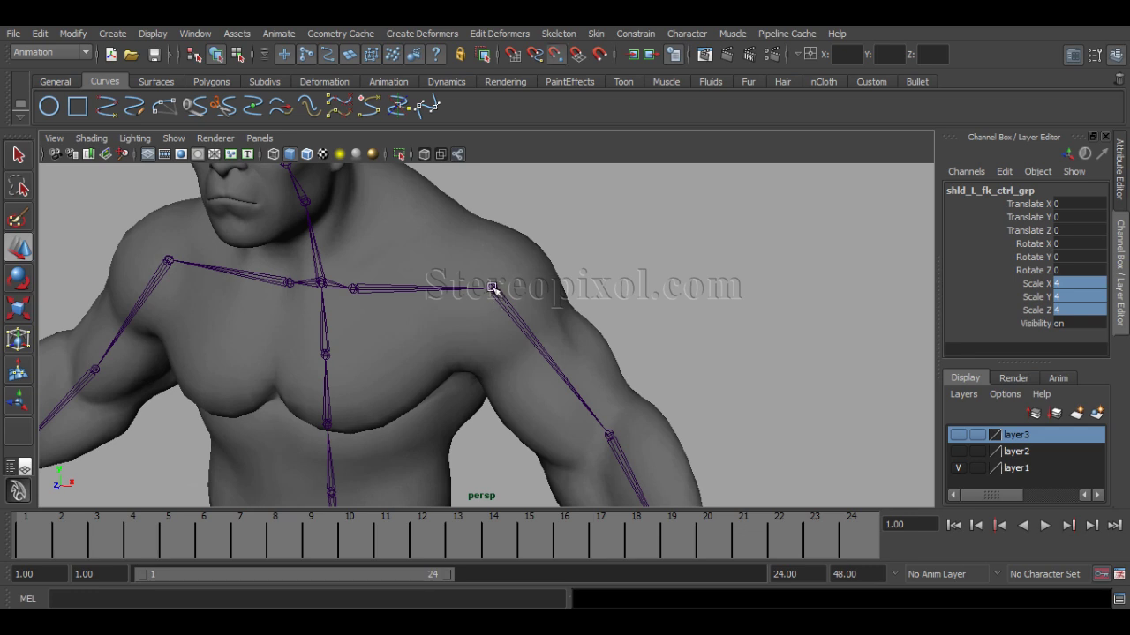
middle_click_drag(495, 294, 495, 294)
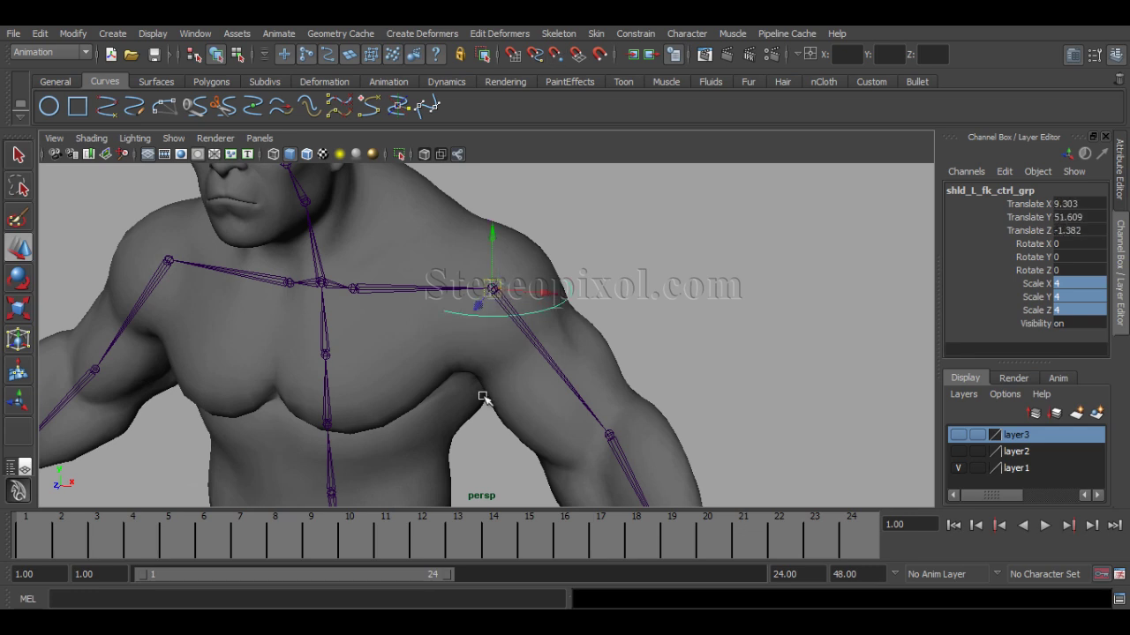
Step: Rotate the shld_L_fk_ctrl_grp group 90 degrees about Z so the circle stands upright around the shoulder
right_click_drag(482, 398, 547, 401, "alt")
middle_click_drag(547, 402, 549, 427, "alt")
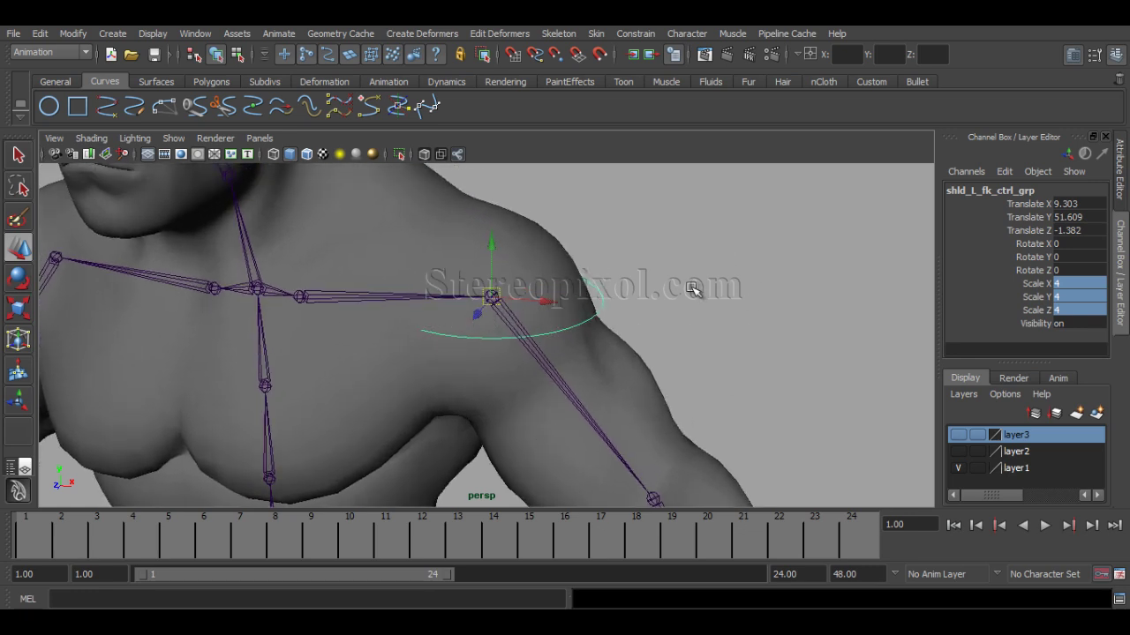
key("e")
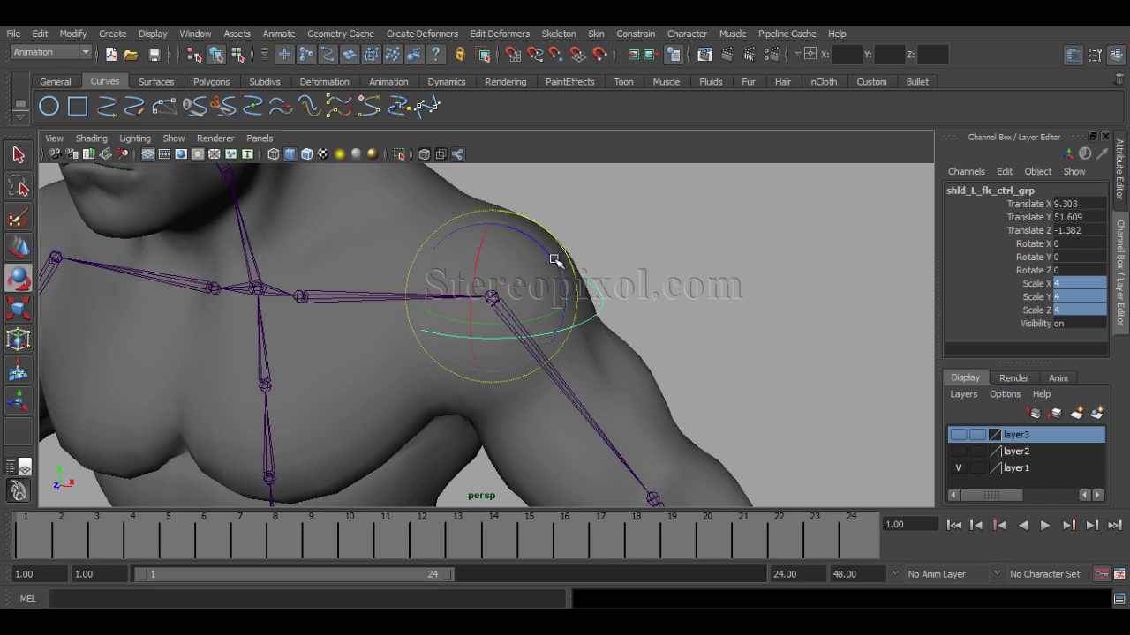
left_click_drag(550, 255, 499, 166)
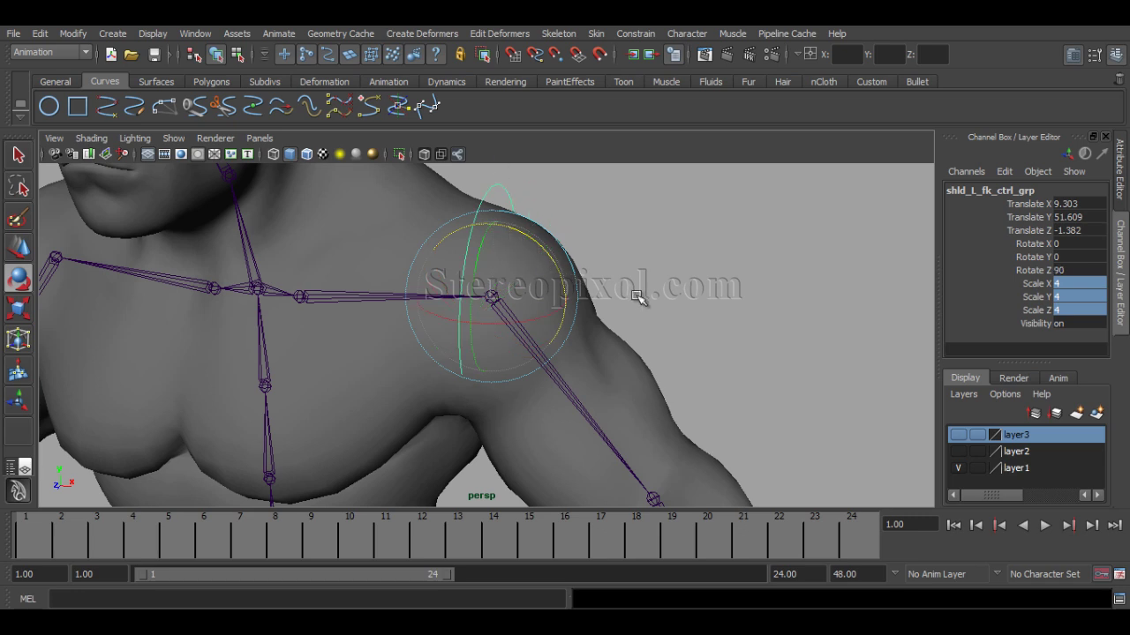
Step: Freeze the transformations of the shld_L_fk_ctrl_grp group and clear the selection
left_click_drag(638, 295, 599, 277, "alt")
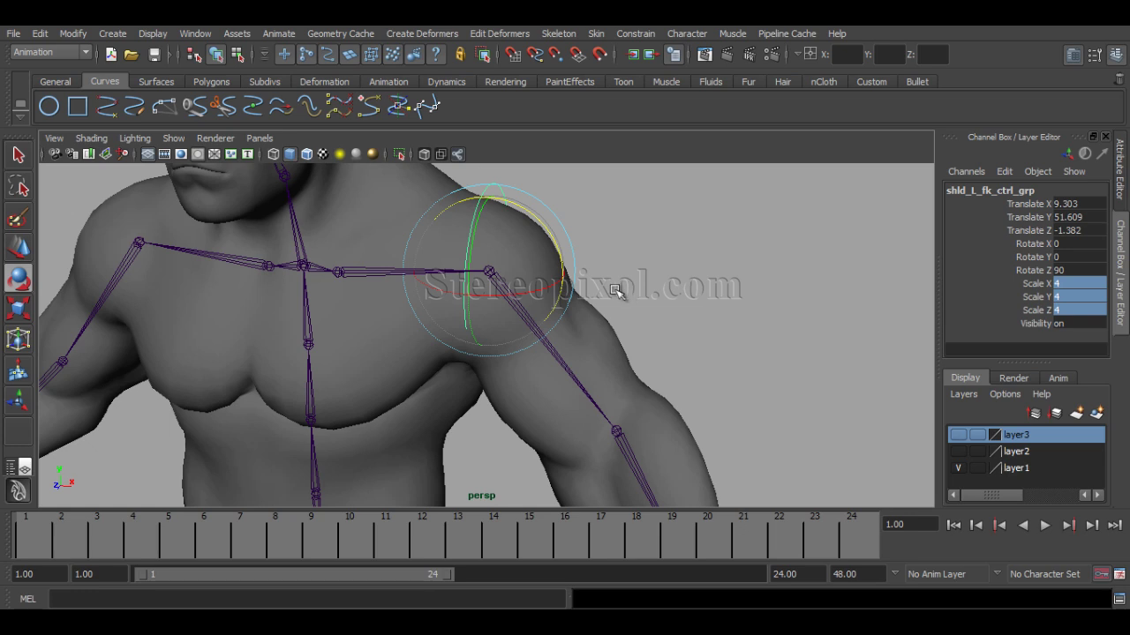
left_click(73, 34)
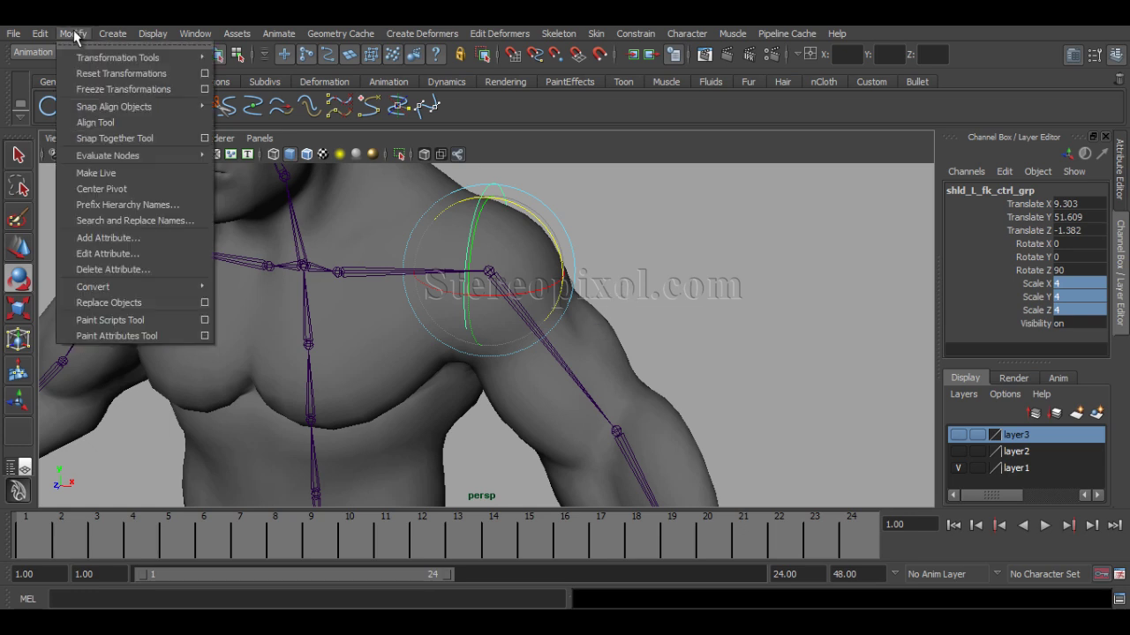
left_click(107, 90)
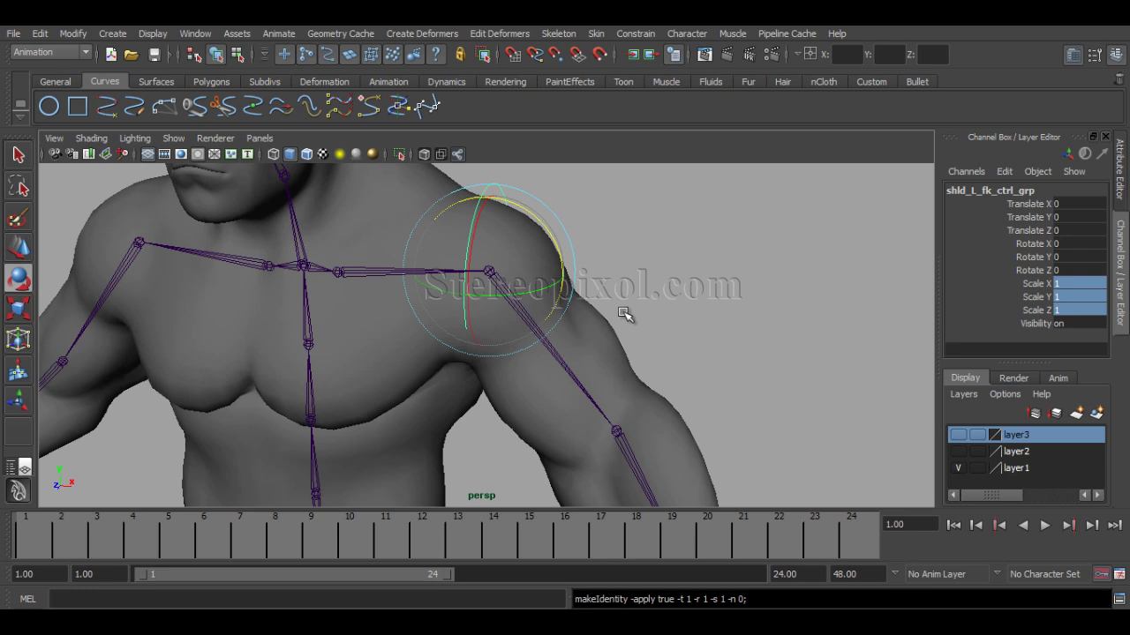
left_click(653, 234)
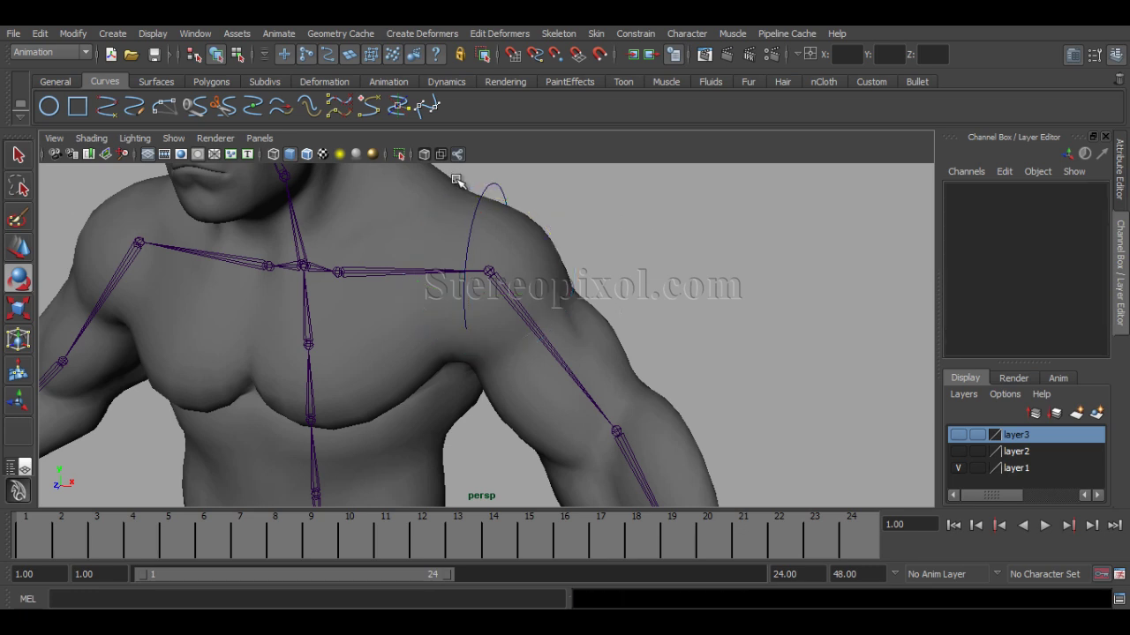
Step: Inspect the shld_L_fk_ctrl circle and its parent group in the Outliner, comparing the transform values of both
left_click(494, 184)
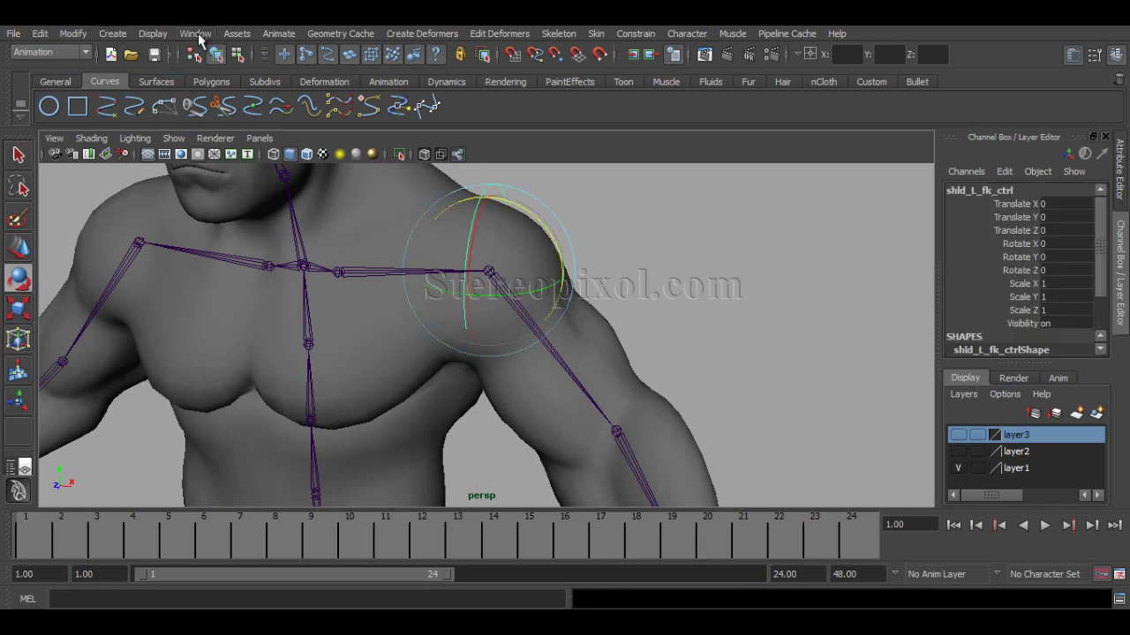
left_click(195, 34)
left_click(242, 166)
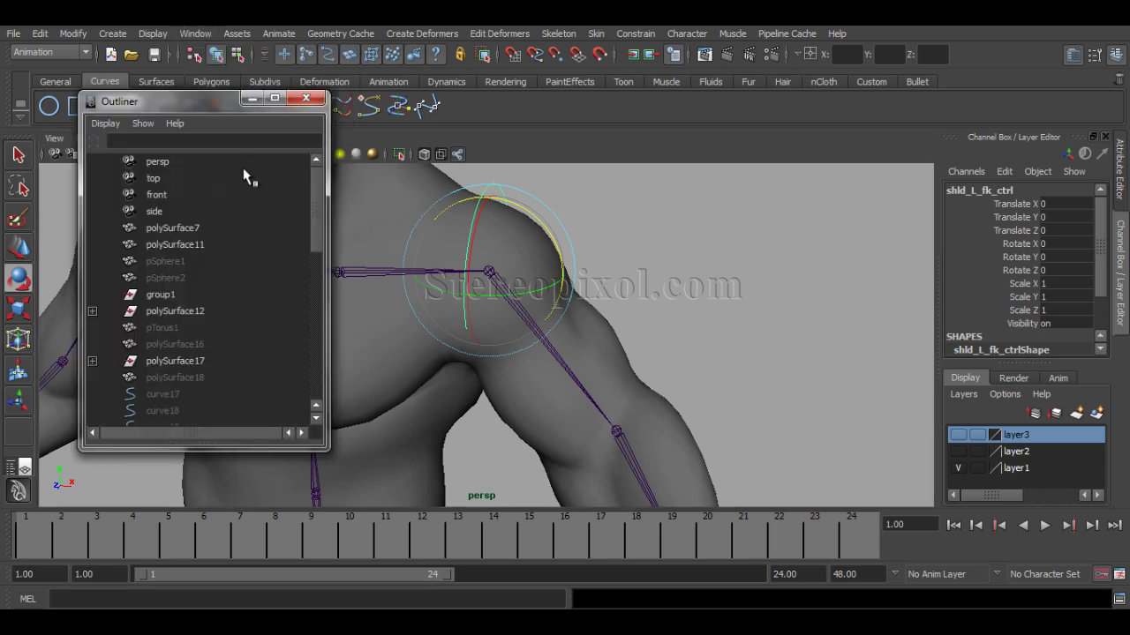
left_click_drag(312, 214, 322, 381)
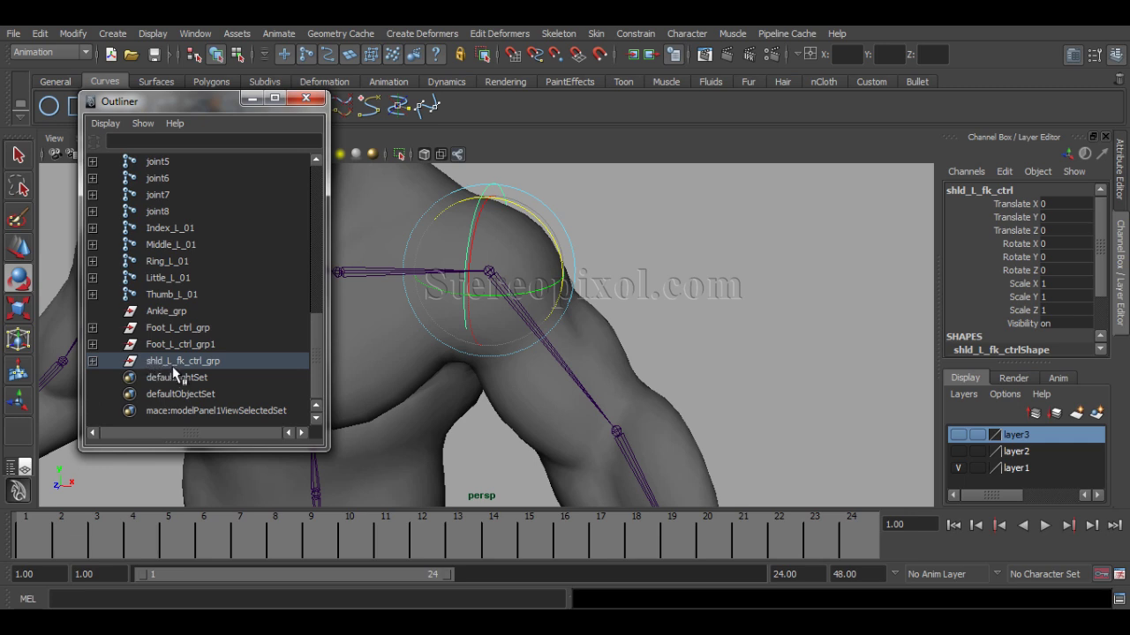
left_click(93, 362)
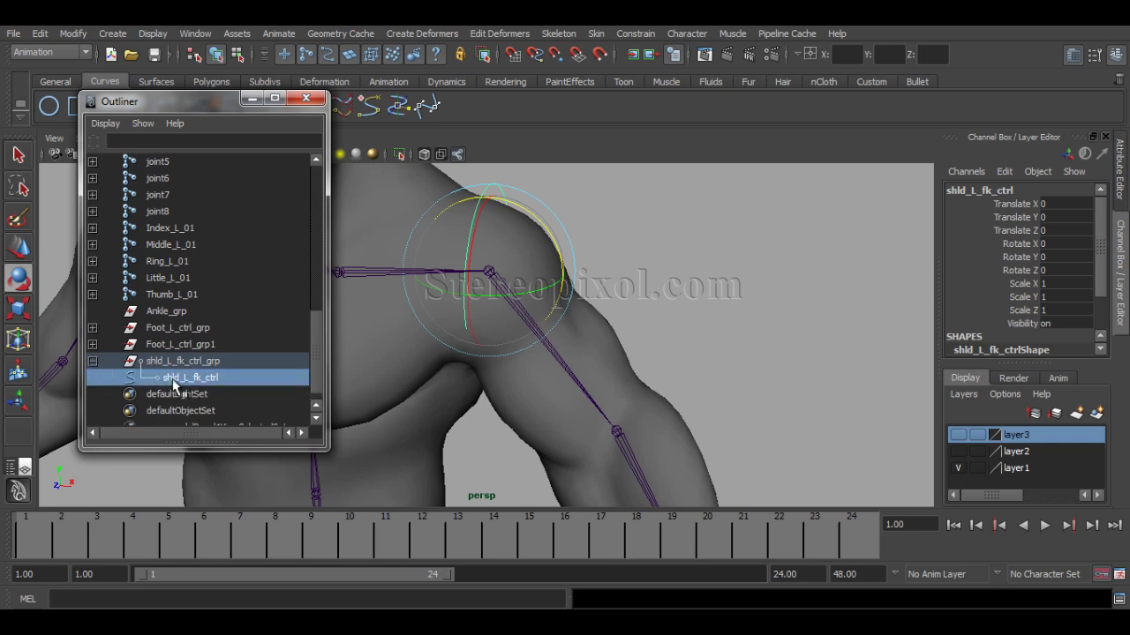
left_click(209, 369)
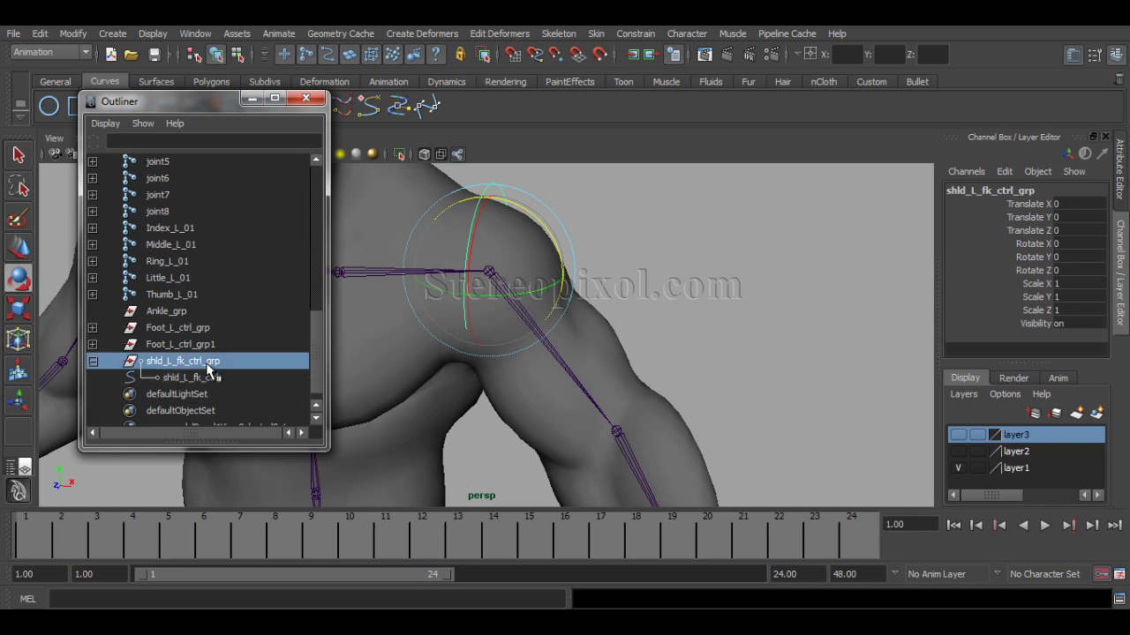
left_click(210, 377)
left_click(216, 362)
left_click(305, 98)
Step: Test-rotate the shld_L_fk_ctrl circle about 37 degrees negatively around Z, undo the rotation and deselect the circle
middle_click_drag(654, 288, 623, 315, "alt")
left_click(624, 311)
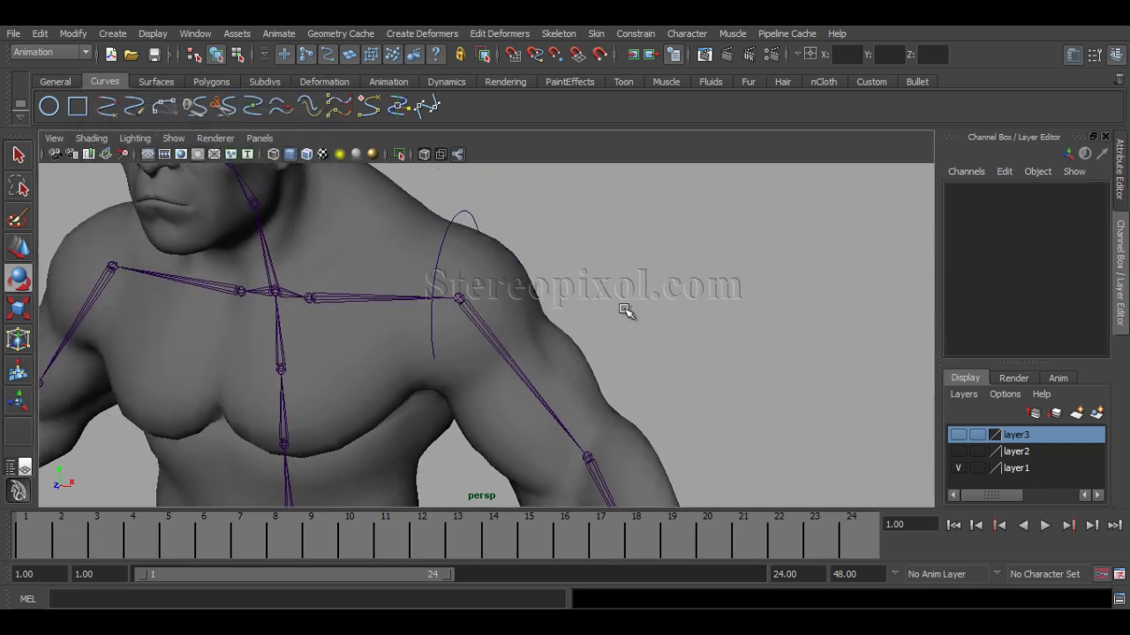
left_click_drag(625, 311, 577, 315, "alt")
left_click(459, 230)
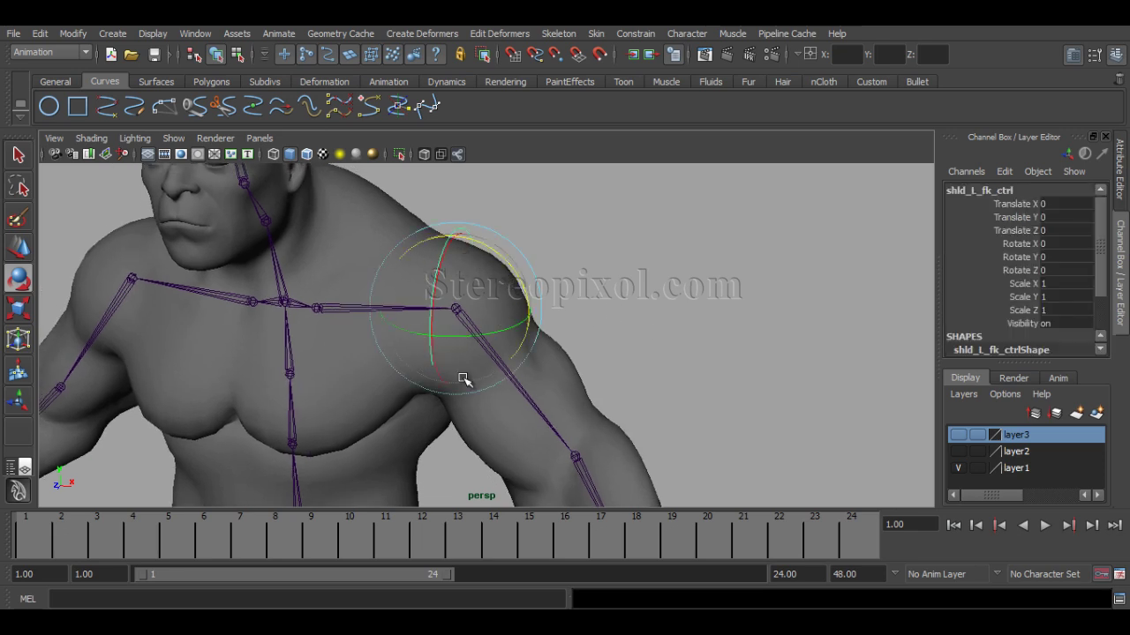
left_click_drag(510, 263, 528, 316)
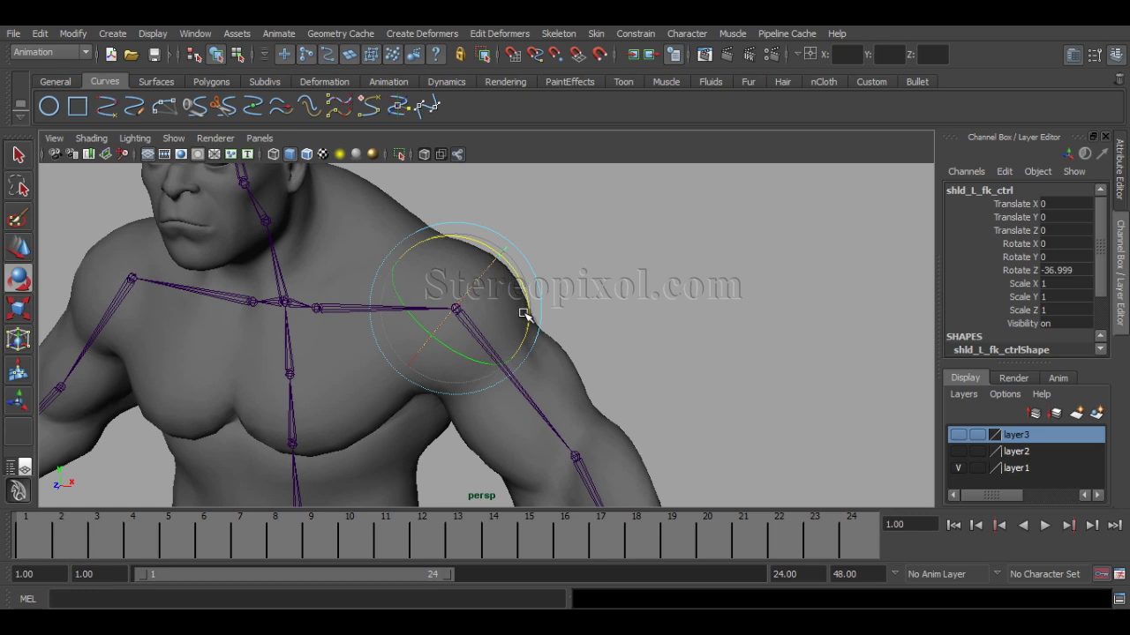
key("ctrl+z")
left_click(595, 290)
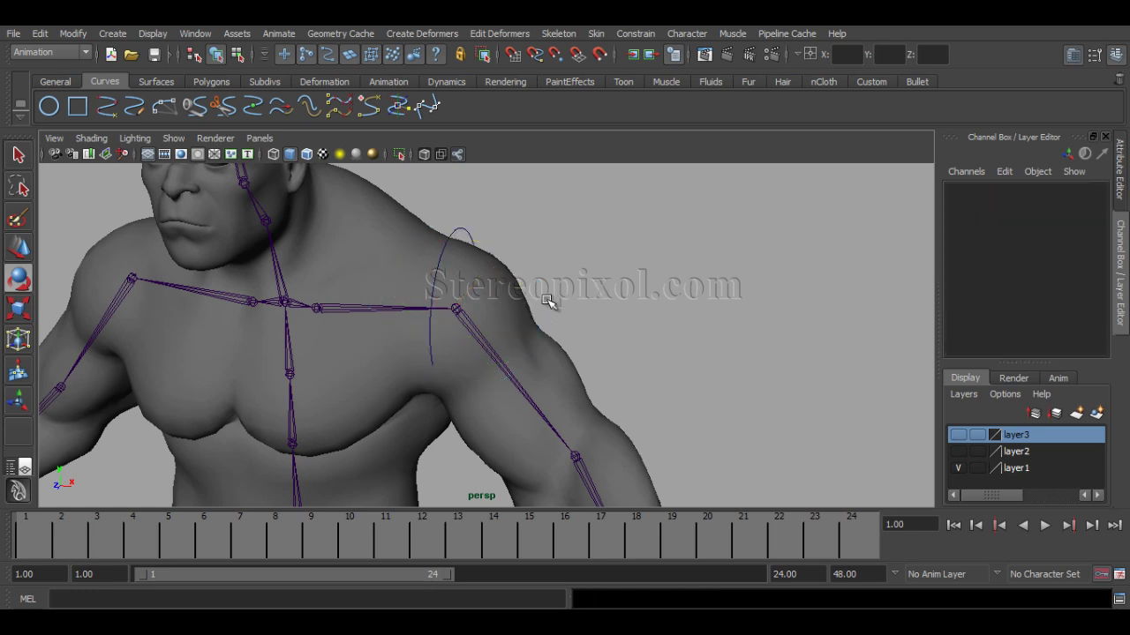
Step: Detach the list of constraint commands as a floating window beside the model
left_click(636, 33)
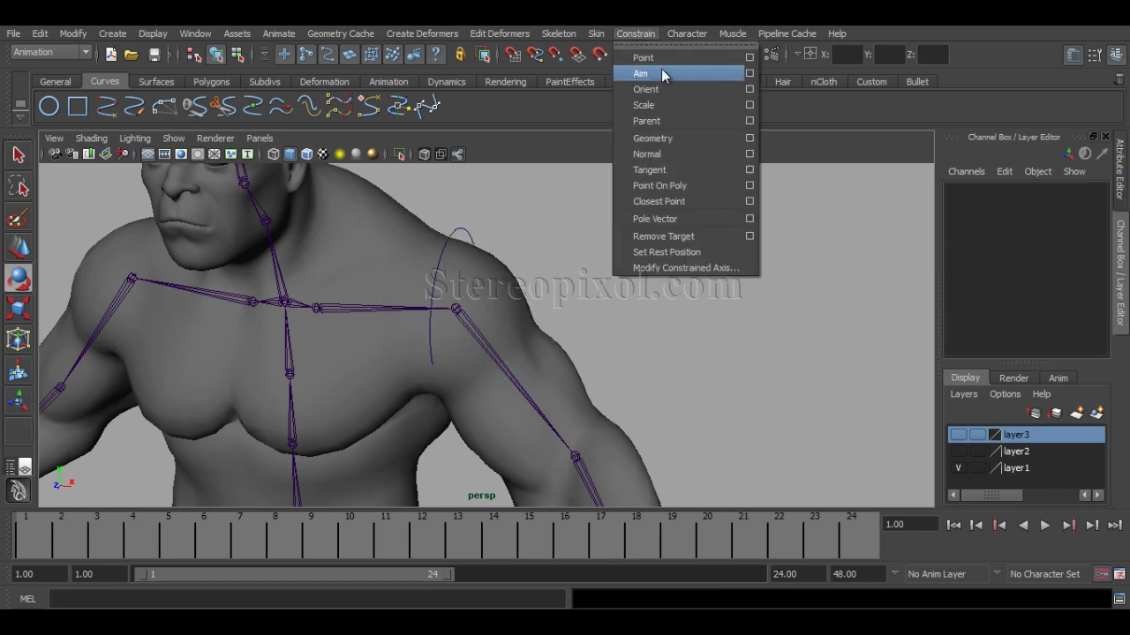
left_click(678, 44)
left_click_drag(676, 30, 888, 67)
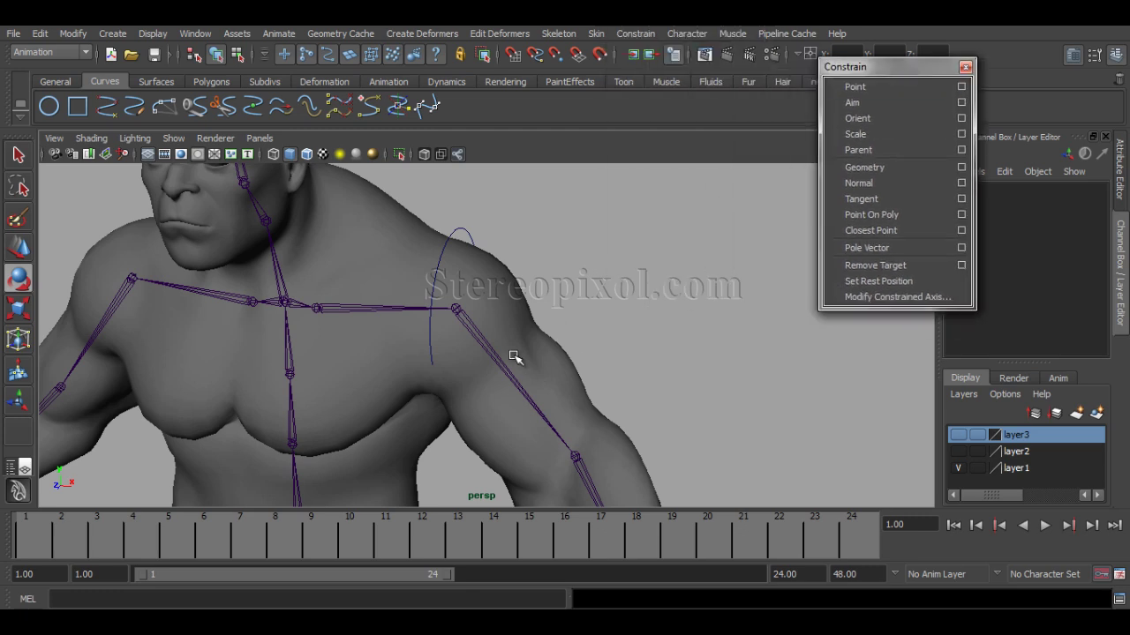
Step: Orient-constrain the shld_L_fk_ctrl_grp group to the left shoulder FK joint with Maintain offset turned off
mouse_move(512, 383)
left_mouse_down("alt")
mouse_move(542, 378)
mouse_move(512, 396)
left_mouse_up("alt")
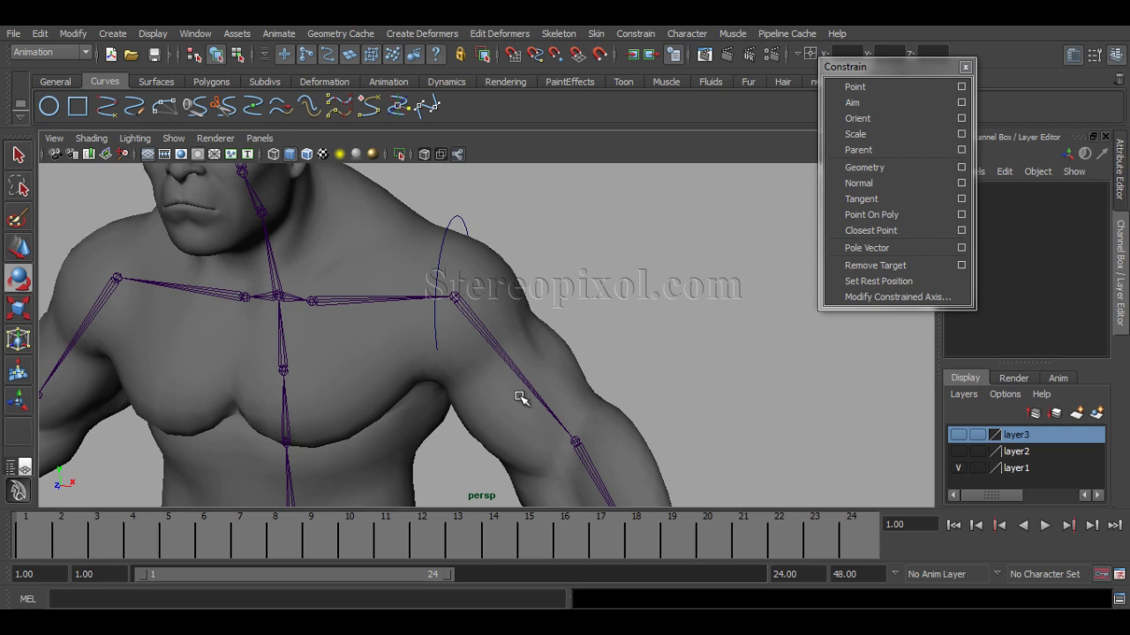
left_click(496, 345)
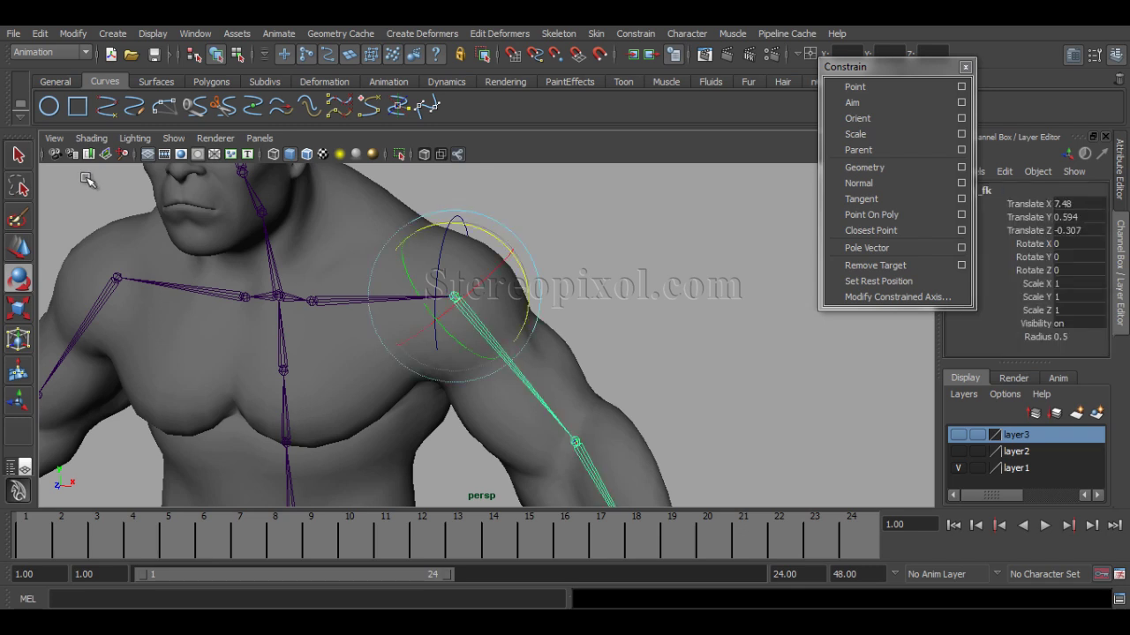
left_click(195, 33)
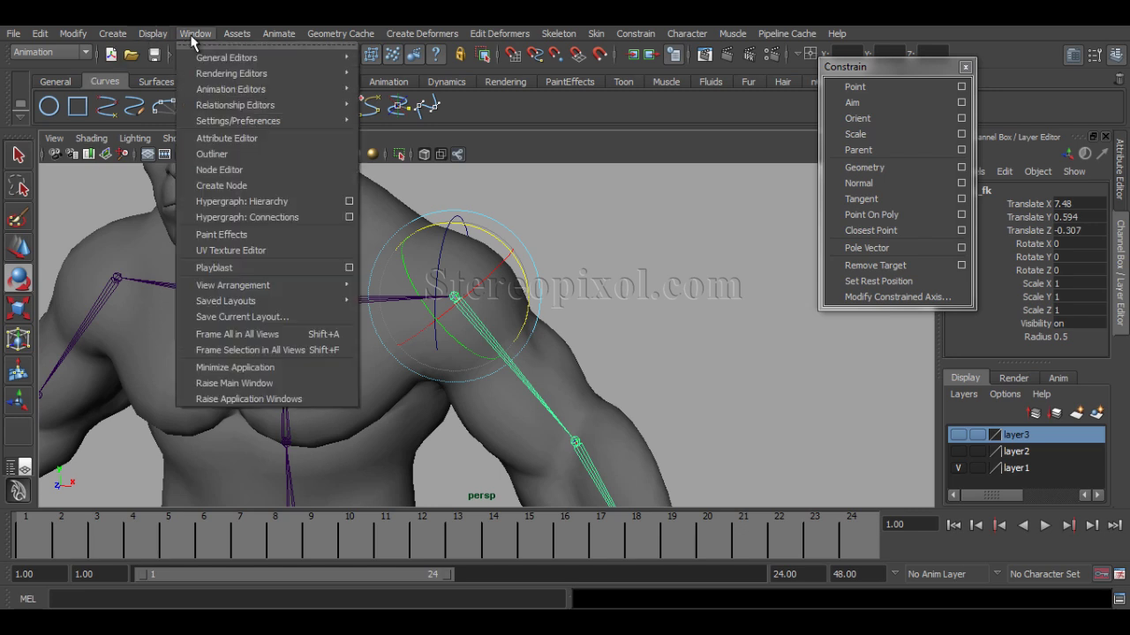
left_click(236, 155)
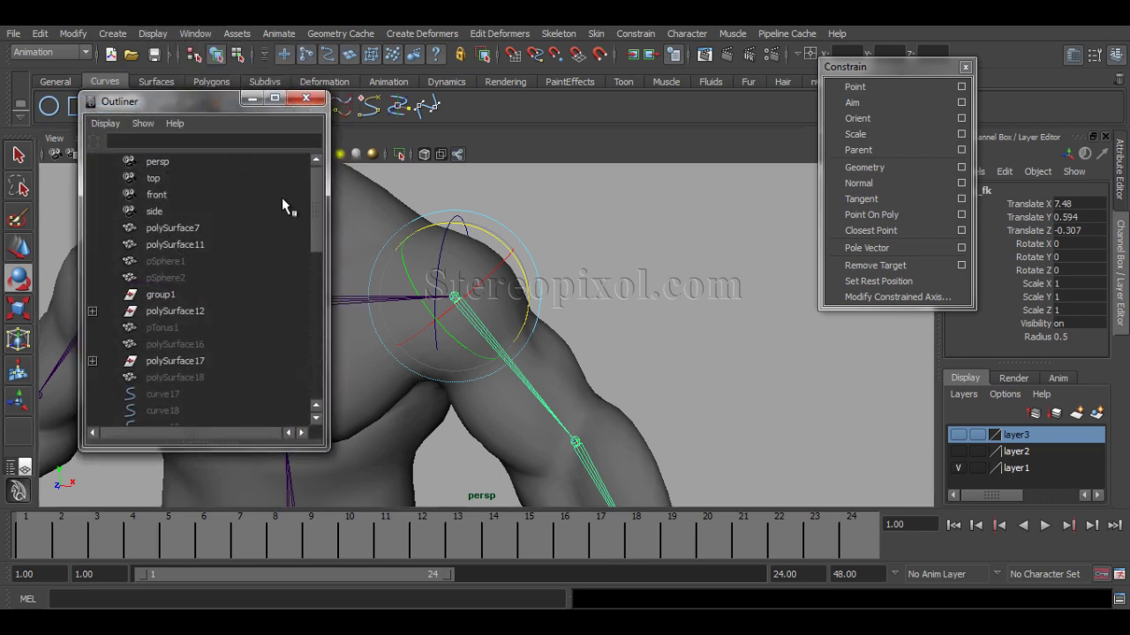
left_click_drag(318, 190, 324, 351)
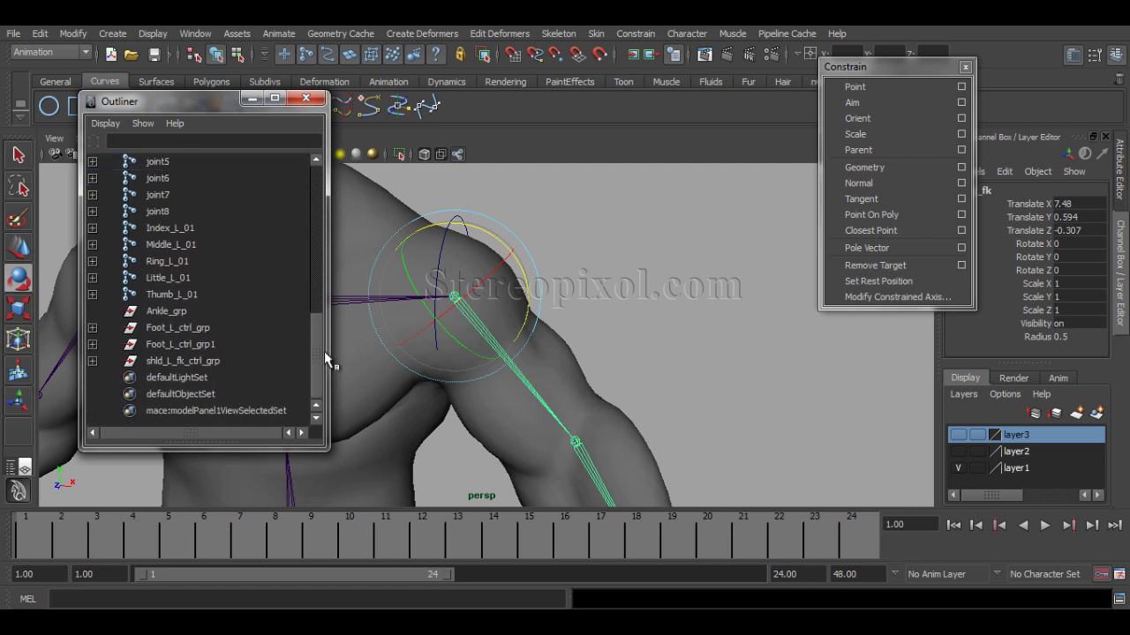
left_click(217, 366)
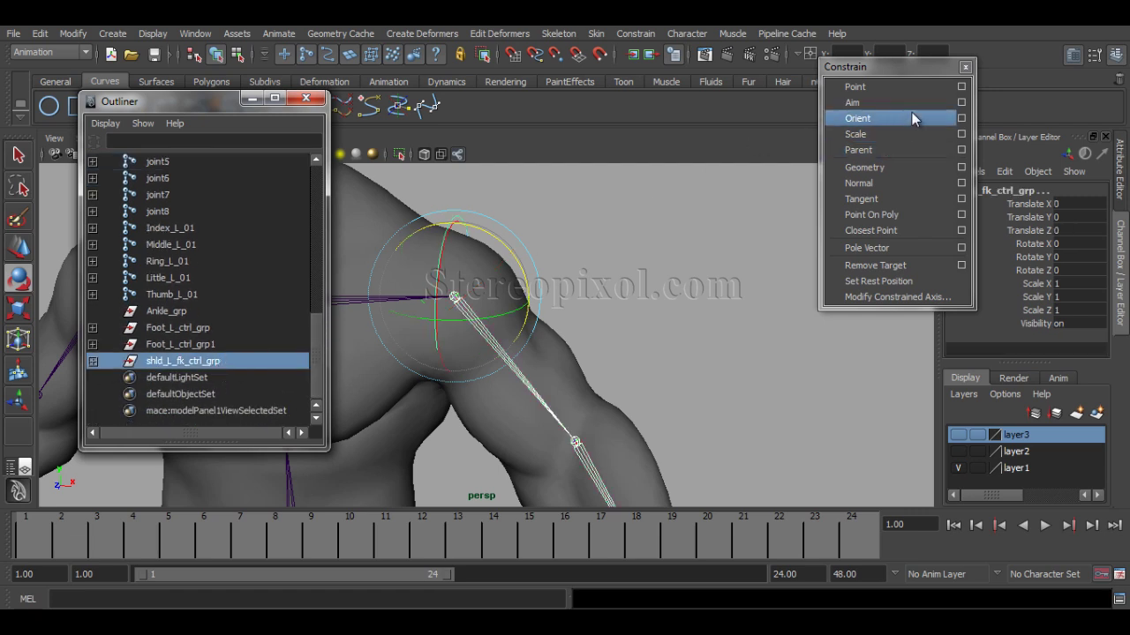
left_click(960, 103)
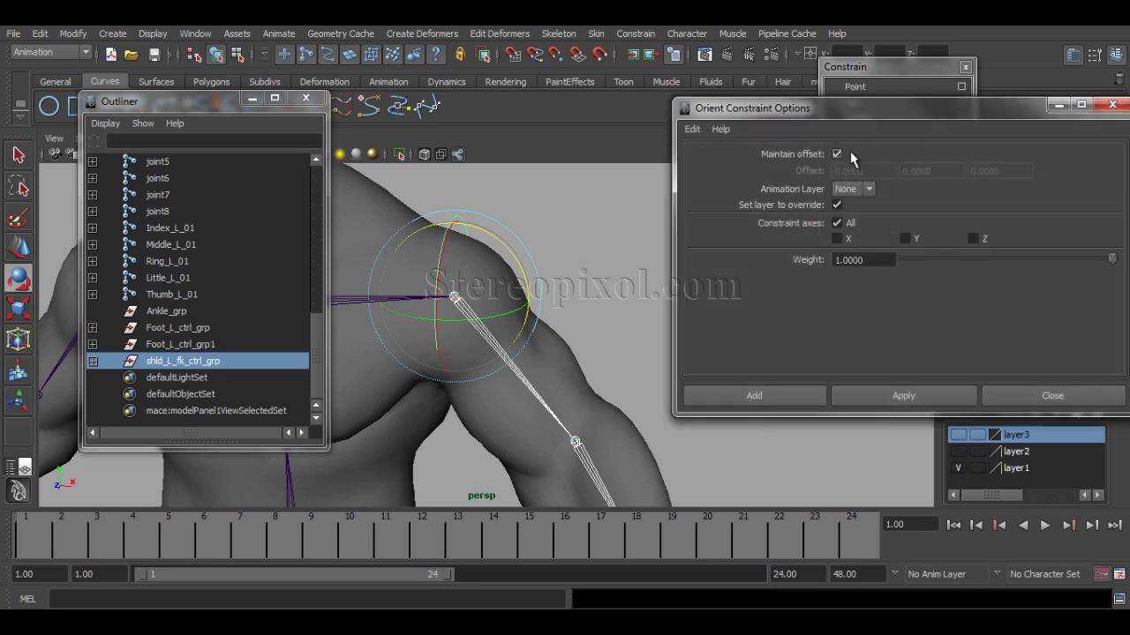
left_click(837, 155)
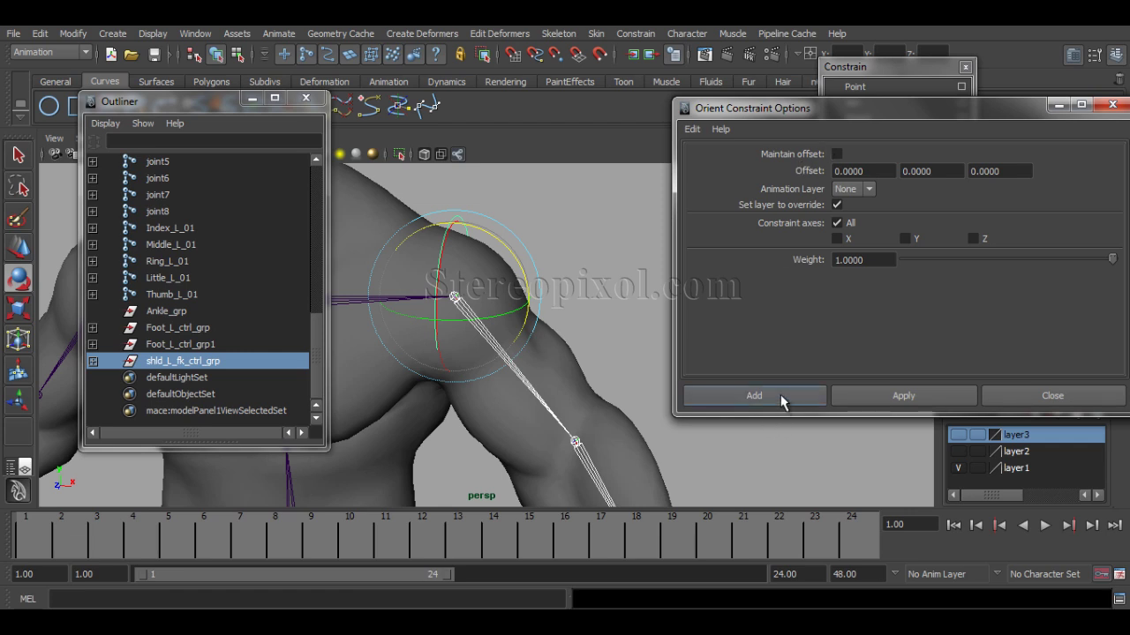
left_click(780, 395)
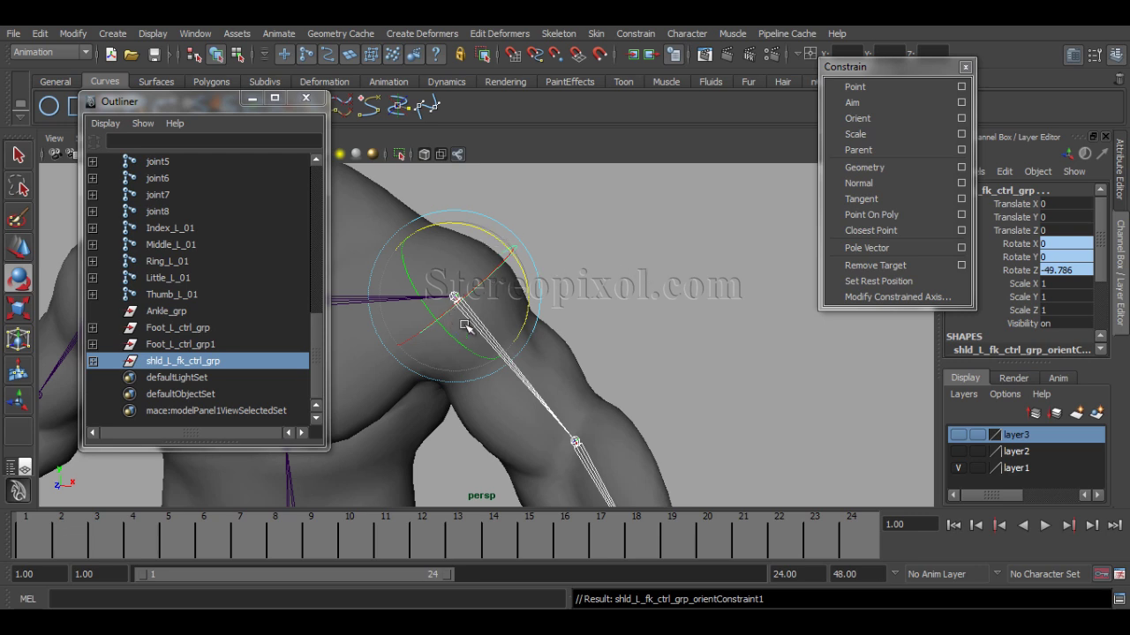
Step: Check the transform values of the shld_L_fk_ctrl circle and its parent group, and the nodes under that group
left_click(540, 273)
left_click(540, 274)
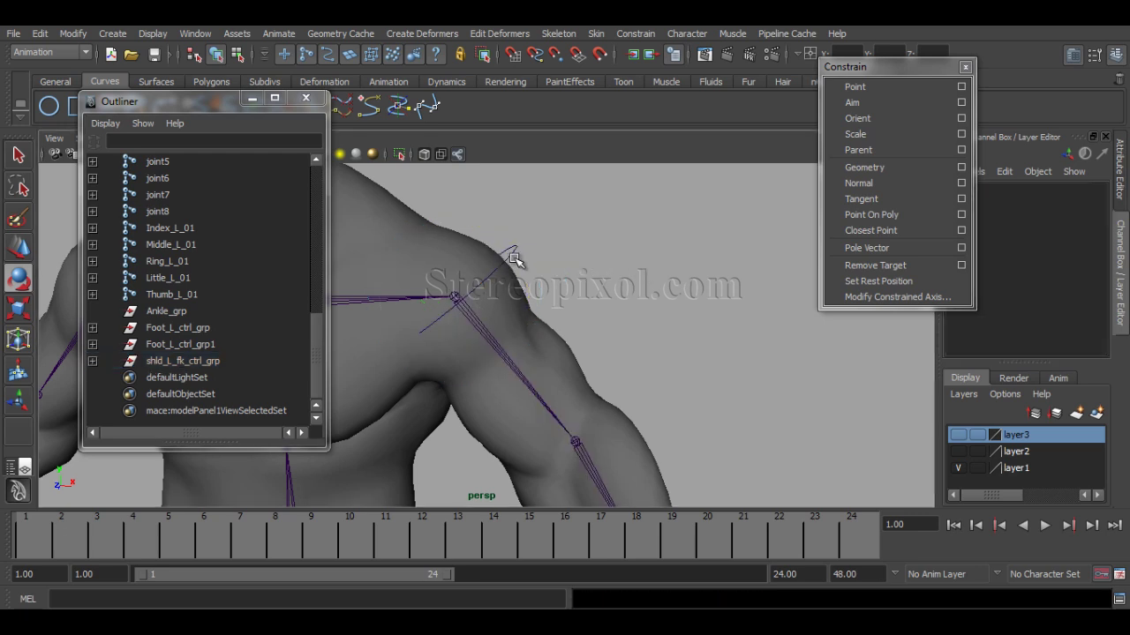
left_click(516, 255)
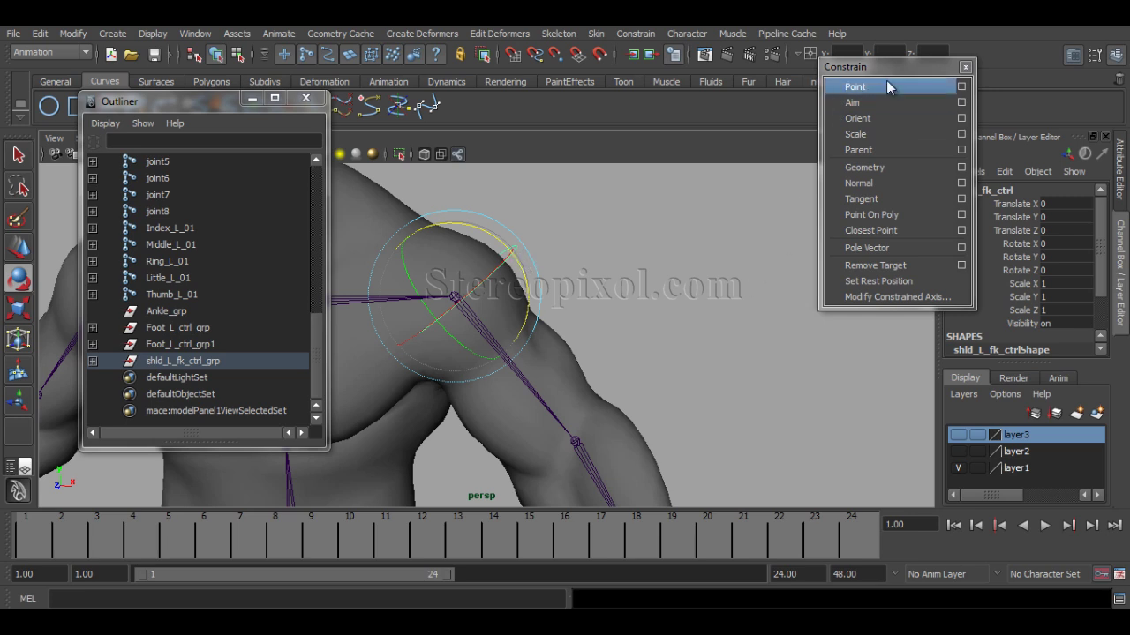
left_click_drag(892, 72, 782, 149)
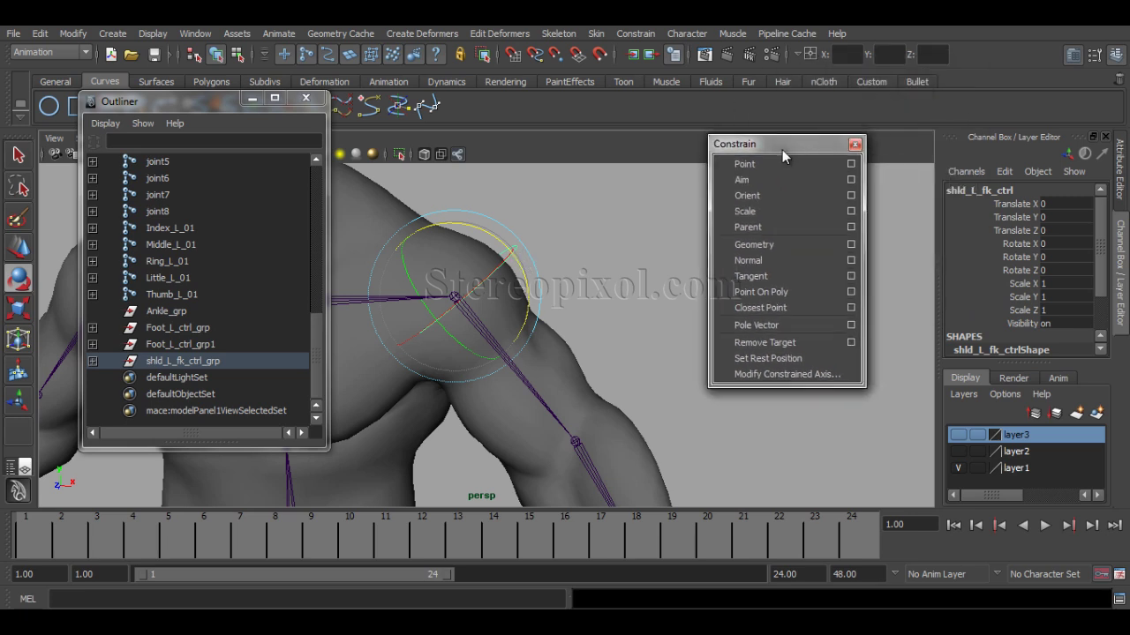
left_click(93, 361)
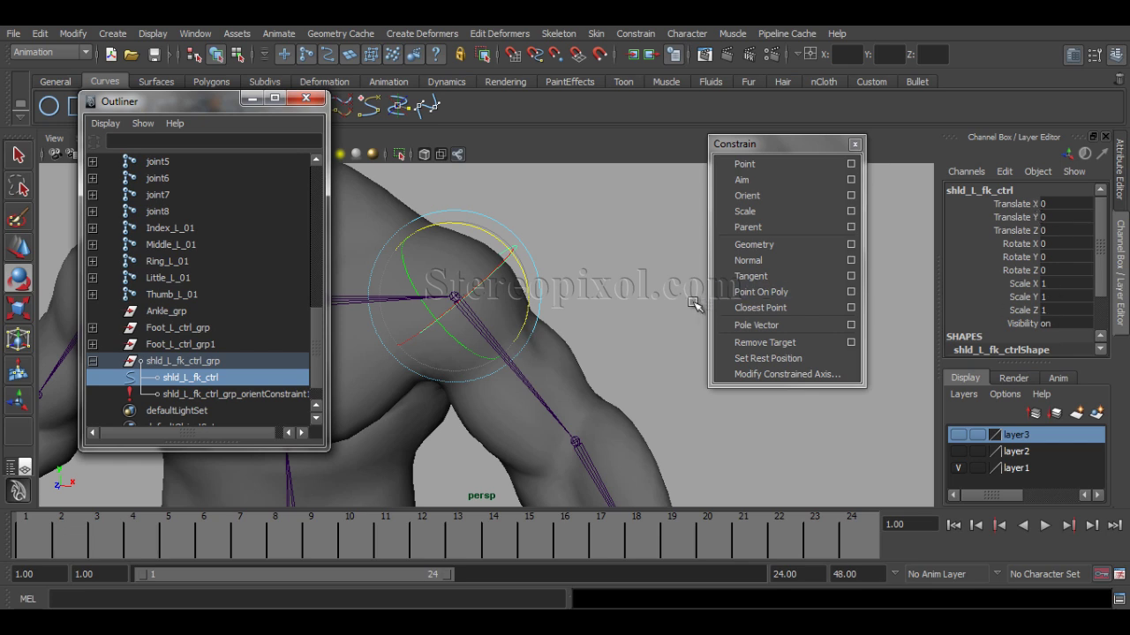
left_click(512, 248)
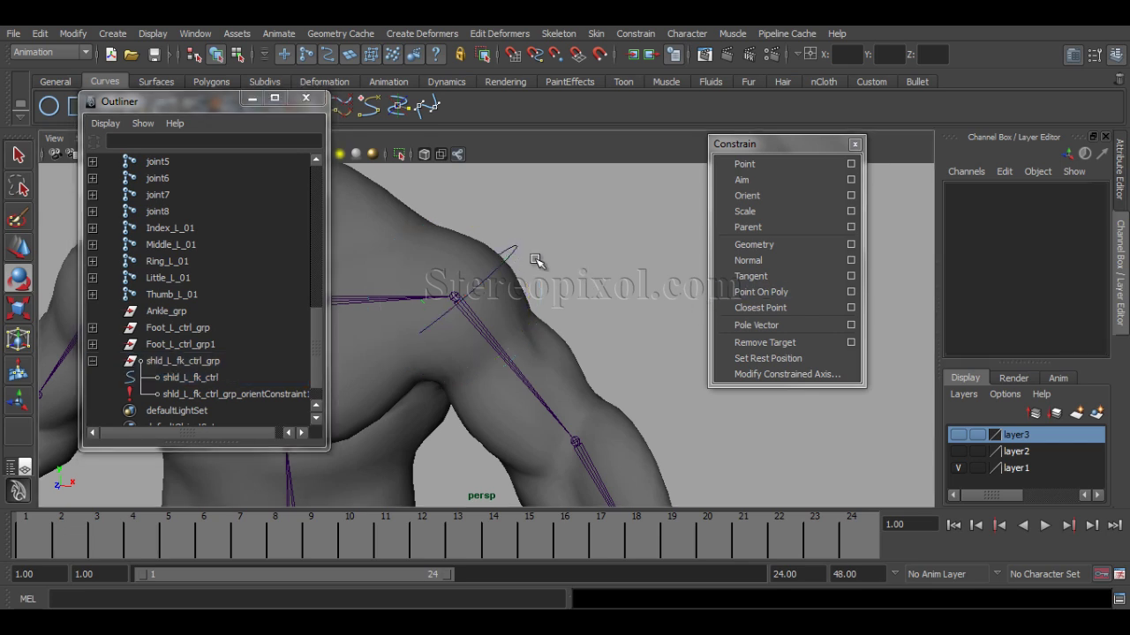
left_click(535, 261)
key("Up")
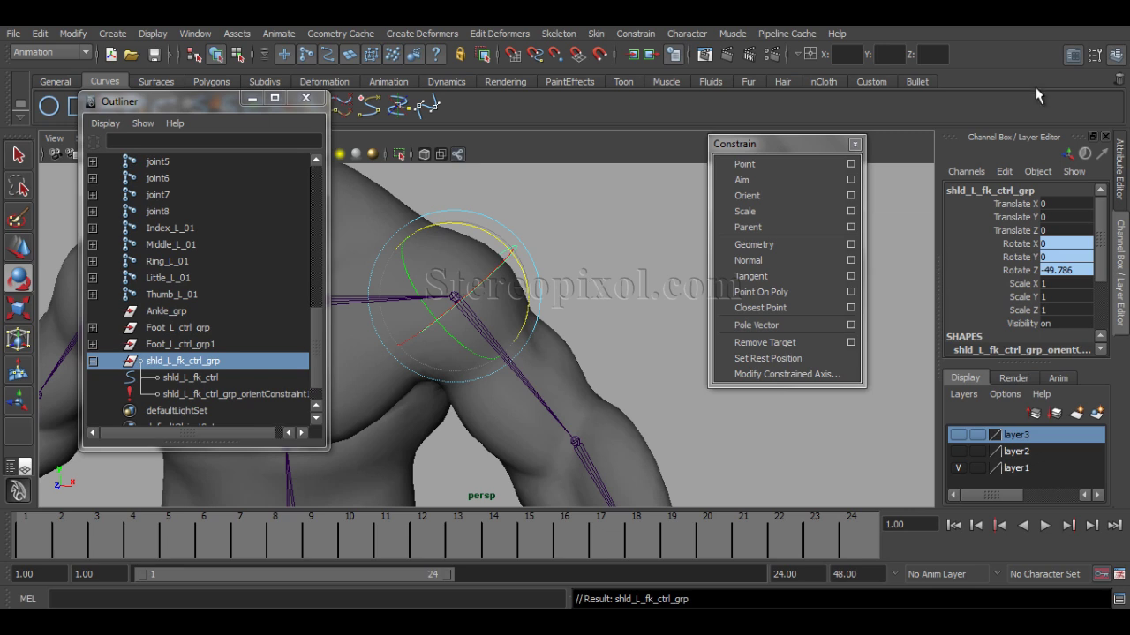
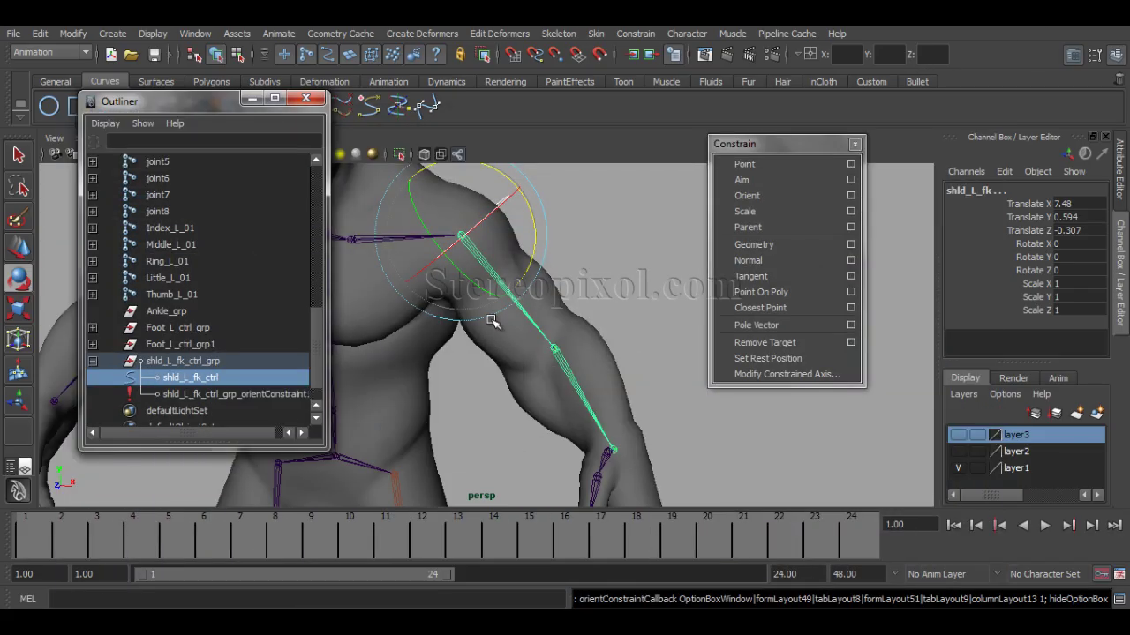
Step: Select only the shld_L_fk_ctrl_grp group and delete its constraints by type
left_click(283, 371, "ctrl")
left_click(220, 357)
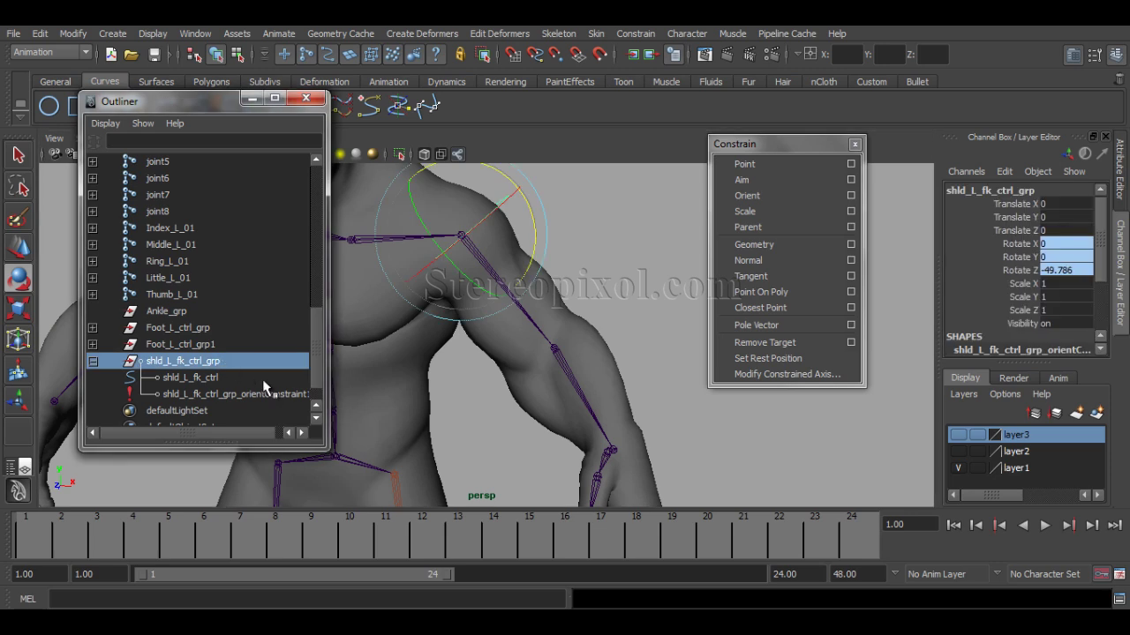
left_click(40, 33)
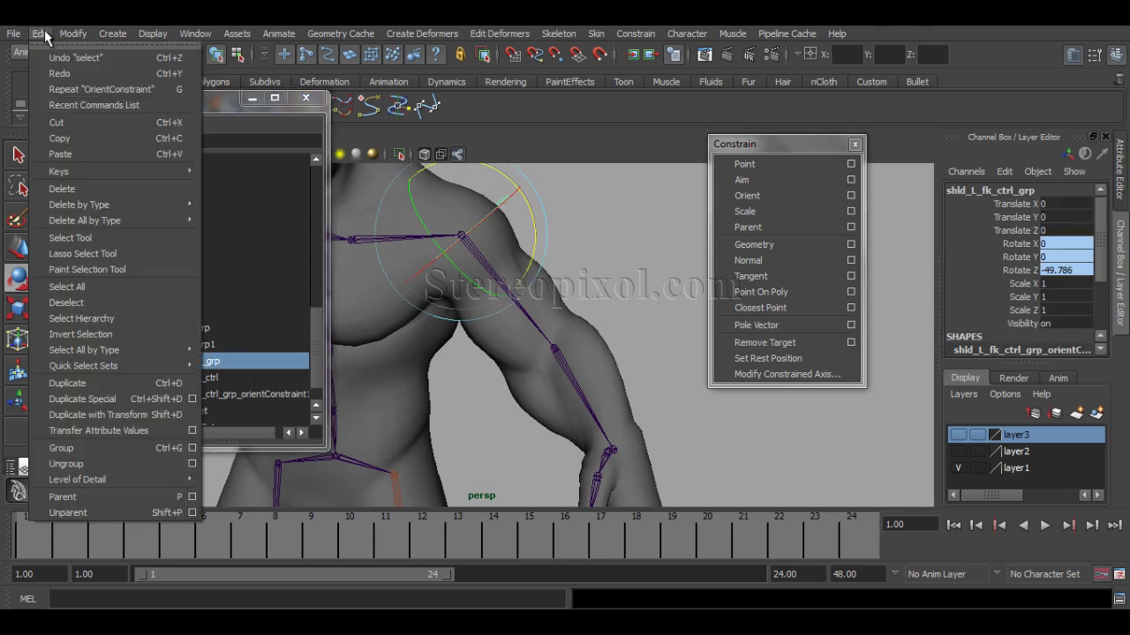
mouse_move(196, 203)
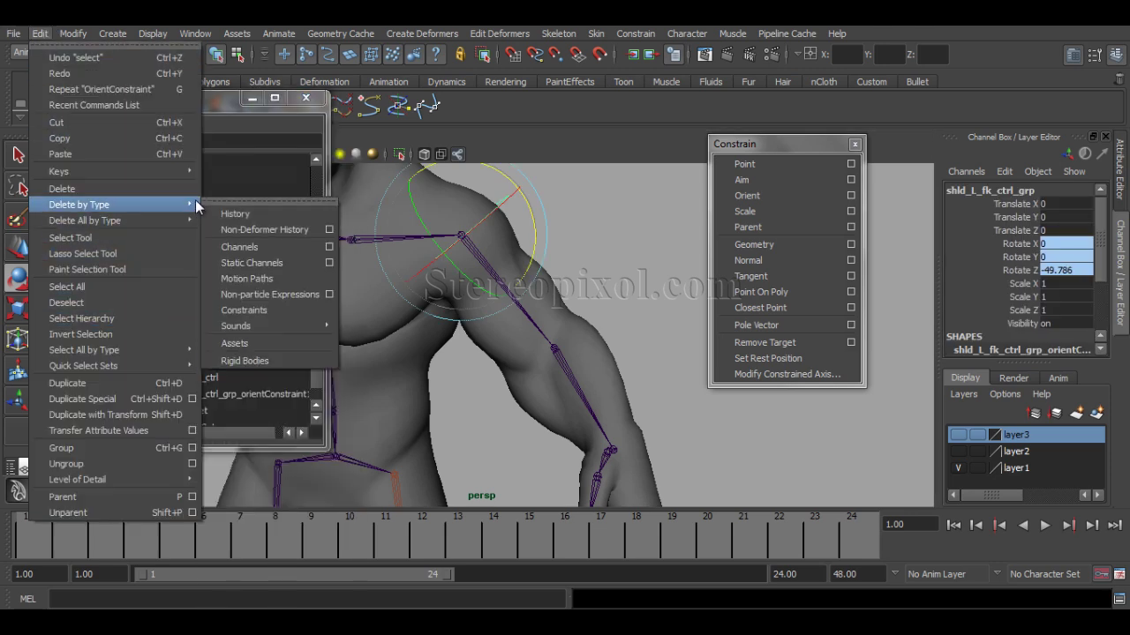
left_click(264, 310)
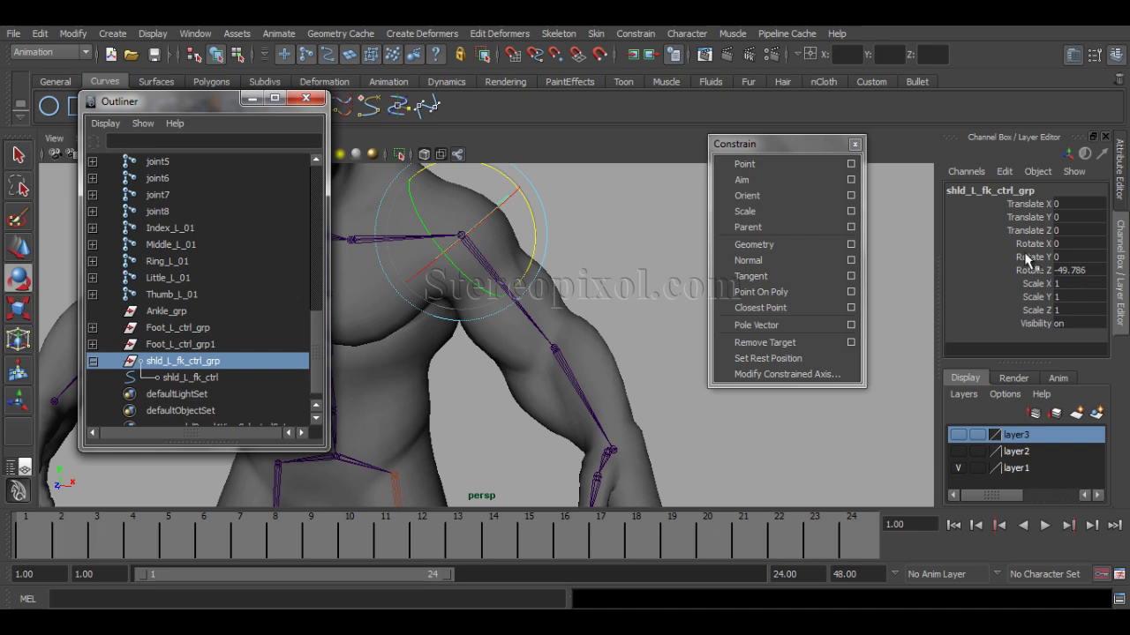
Step: Inspect the transforms of the shld_L_fk_ctrl circle and, one level up the hierarchy, its parent group
left_click(576, 209)
left_click(505, 202)
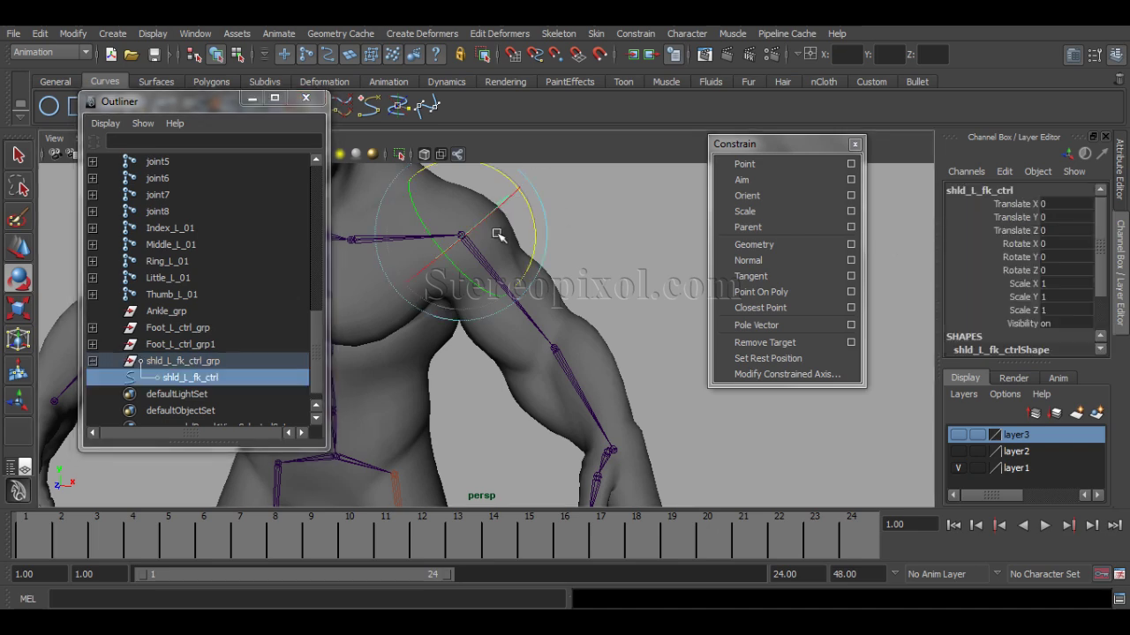
left_click_drag(502, 290, 510, 316, "alt")
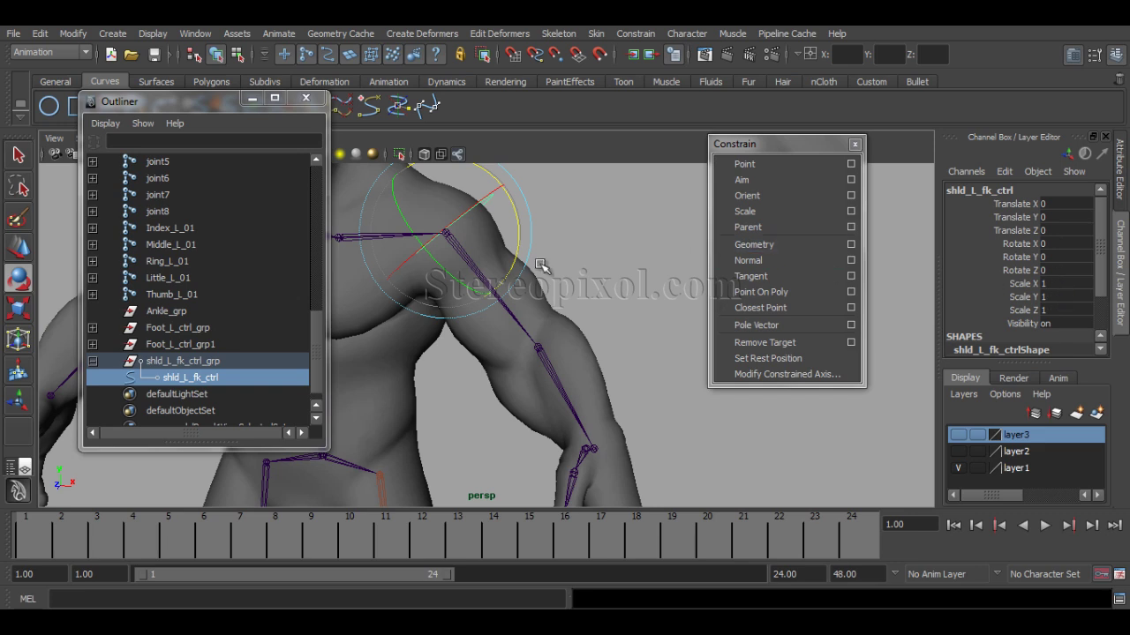
key("Up")
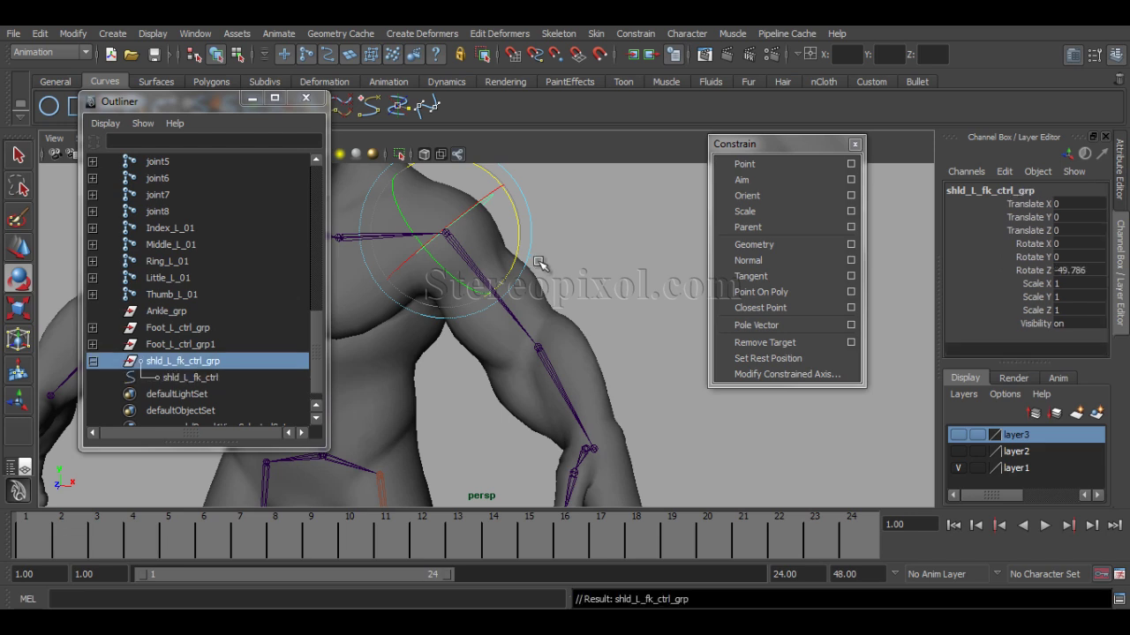
left_click(494, 200)
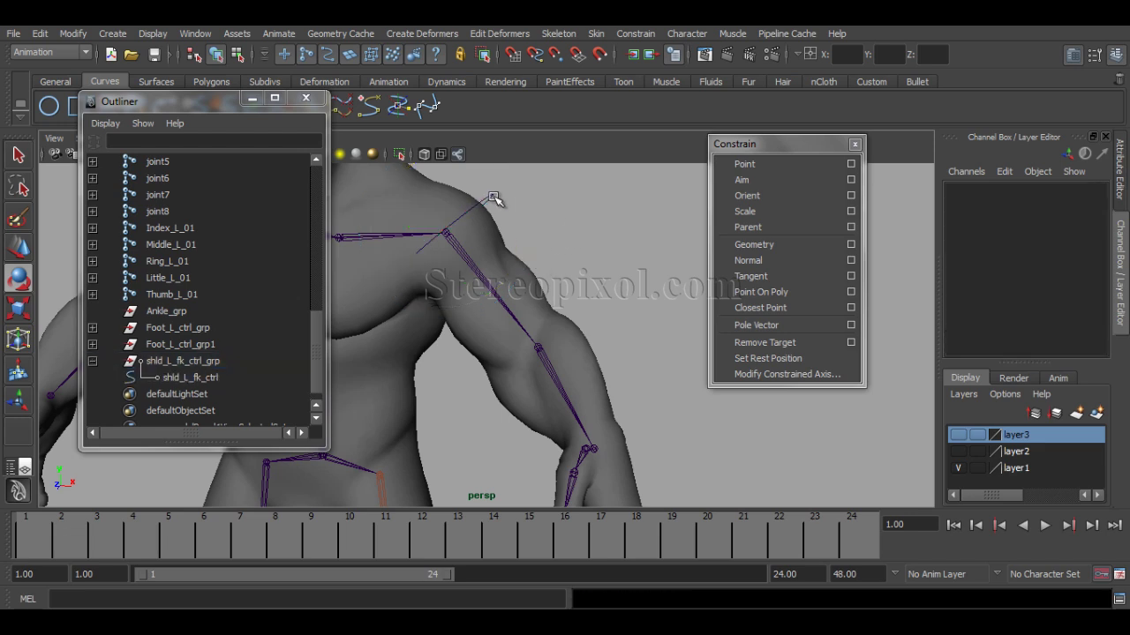
left_click(492, 200)
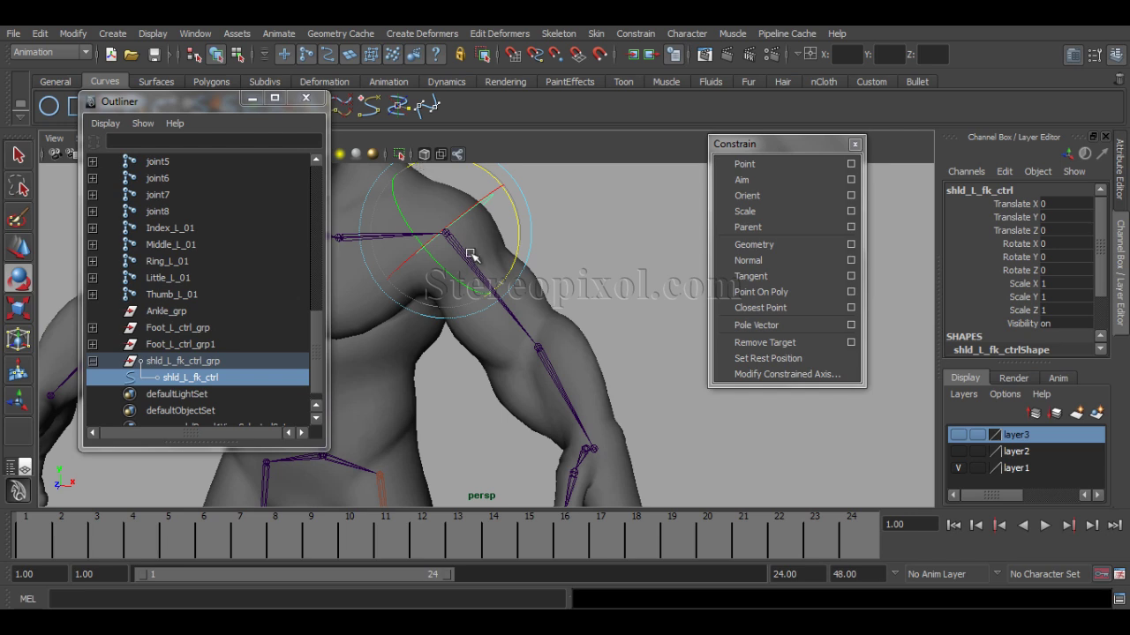
Step: Try component selection mode on the shoulder circle, returning to object mode with shld_L_fk_ctrl selected
left_click(238, 55)
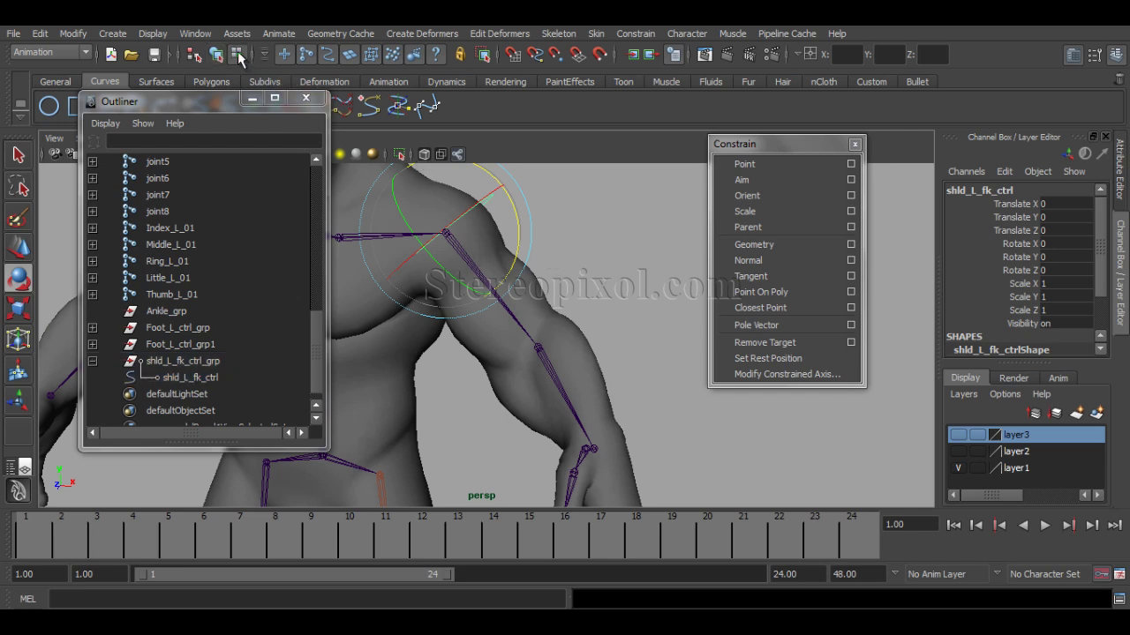
key("F8")
left_click(488, 194)
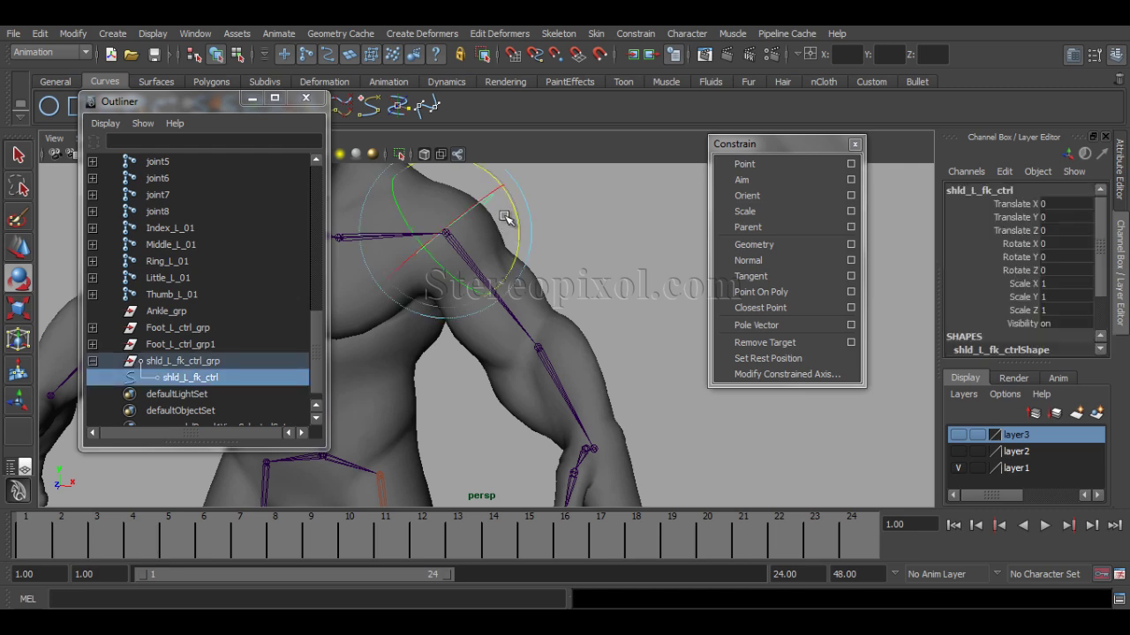
left_click(239, 55)
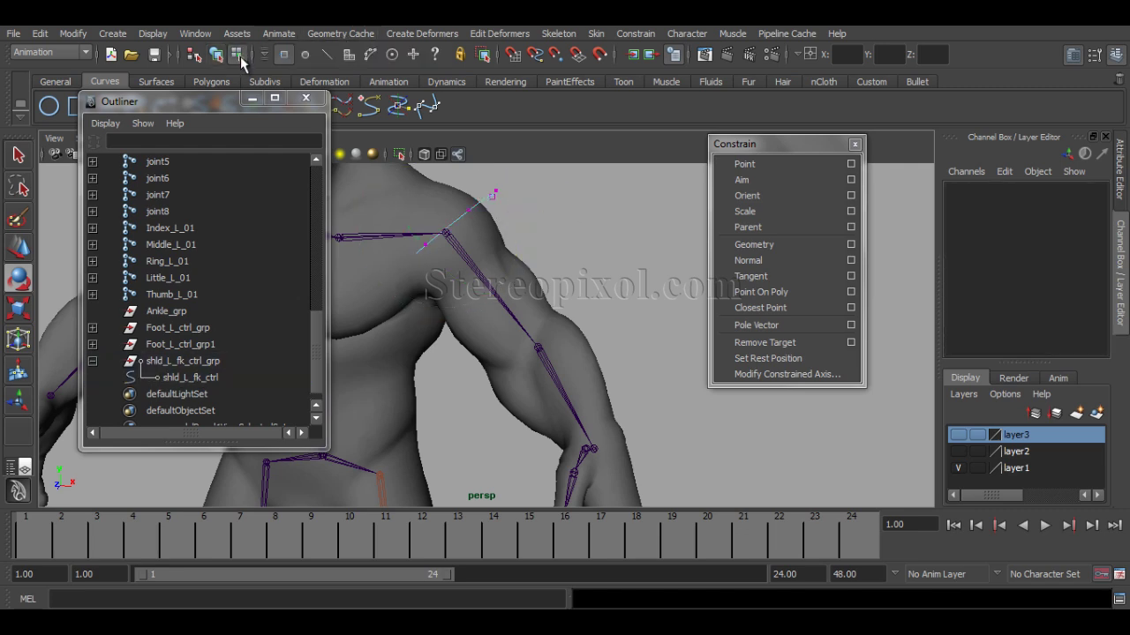
right_click_drag(488, 196, 507, 187)
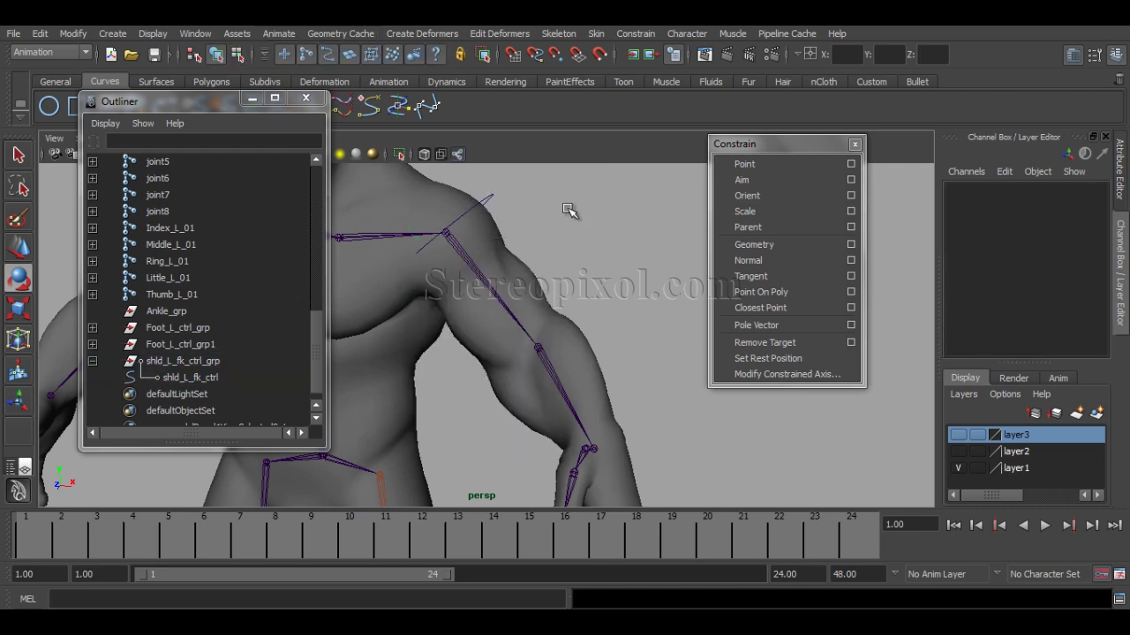
left_click(491, 196)
left_click(597, 225)
left_click(239, 55)
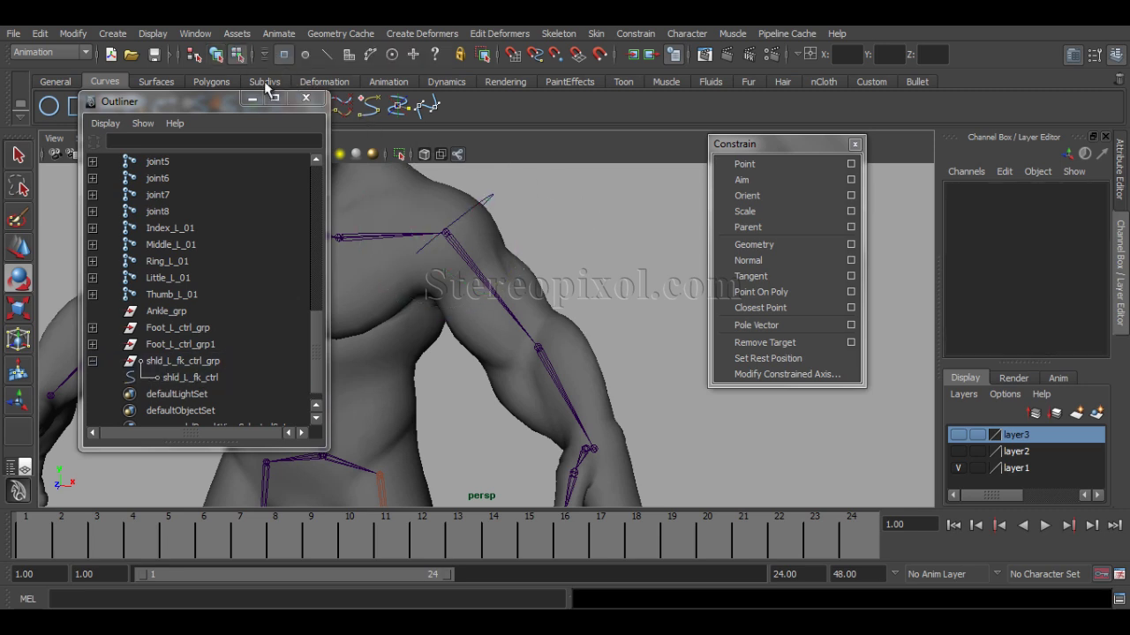
left_click(491, 202)
right_click_drag(491, 202, 540, 183)
left_click(484, 200)
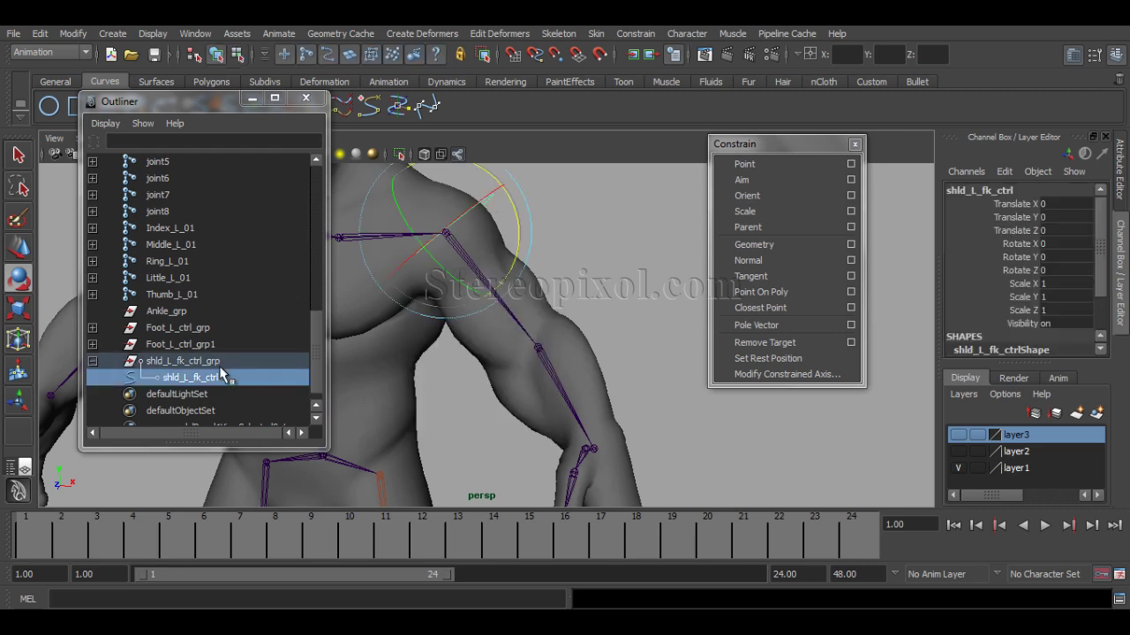
Step: Try hierarchy selection mode on the shoulder circle to pick its parent group, and return to object selection mode
left_click(194, 55)
left_click(491, 202)
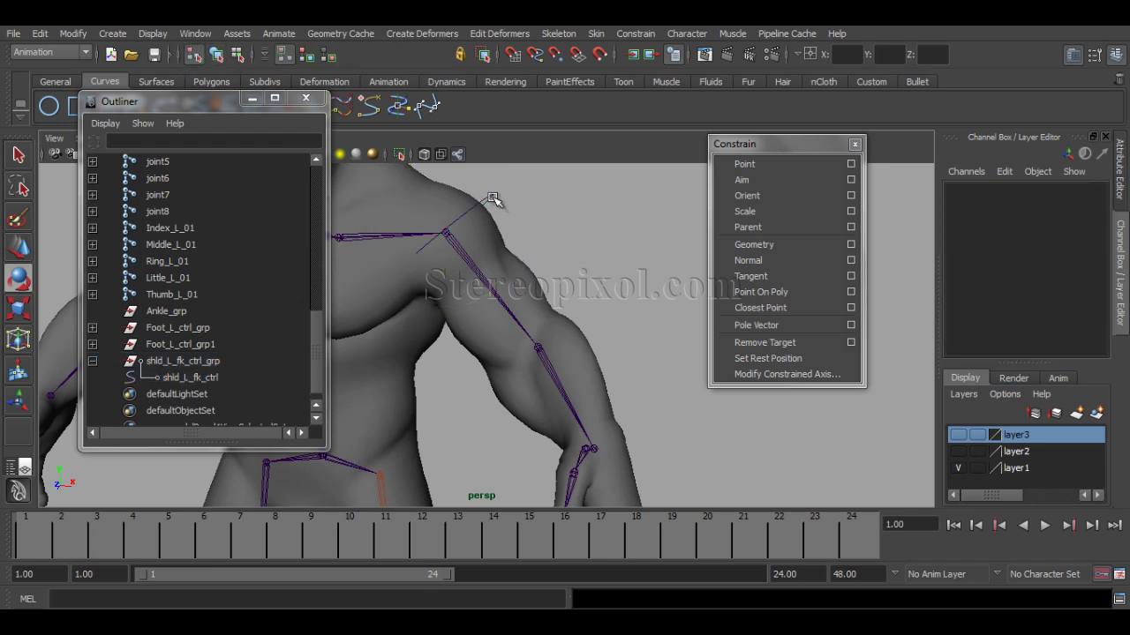
left_click(494, 197)
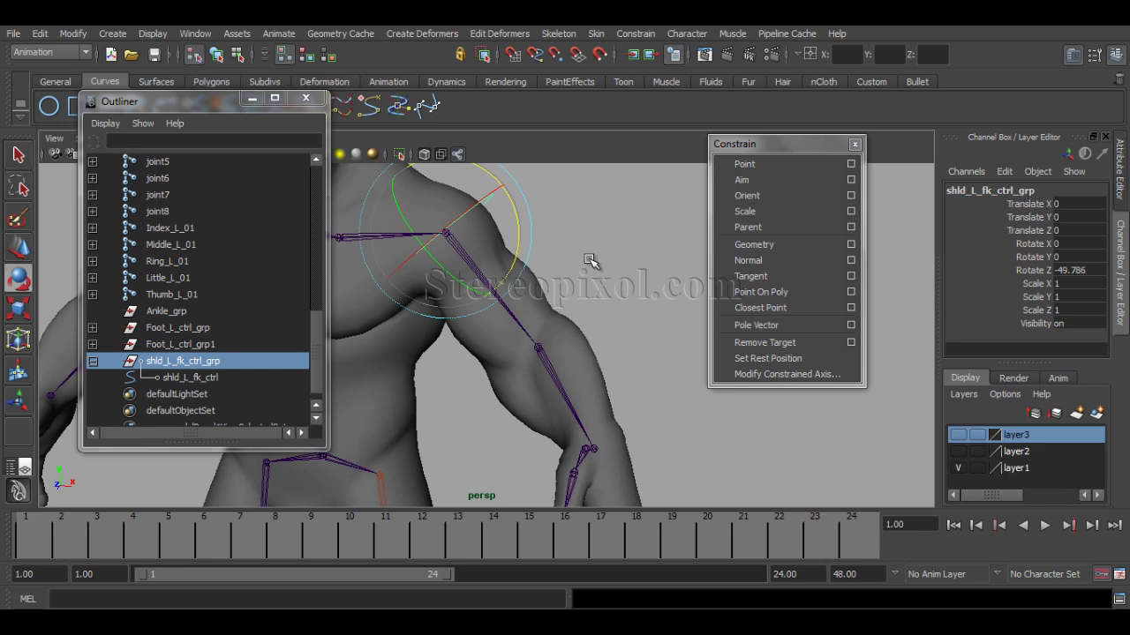
left_click(216, 54)
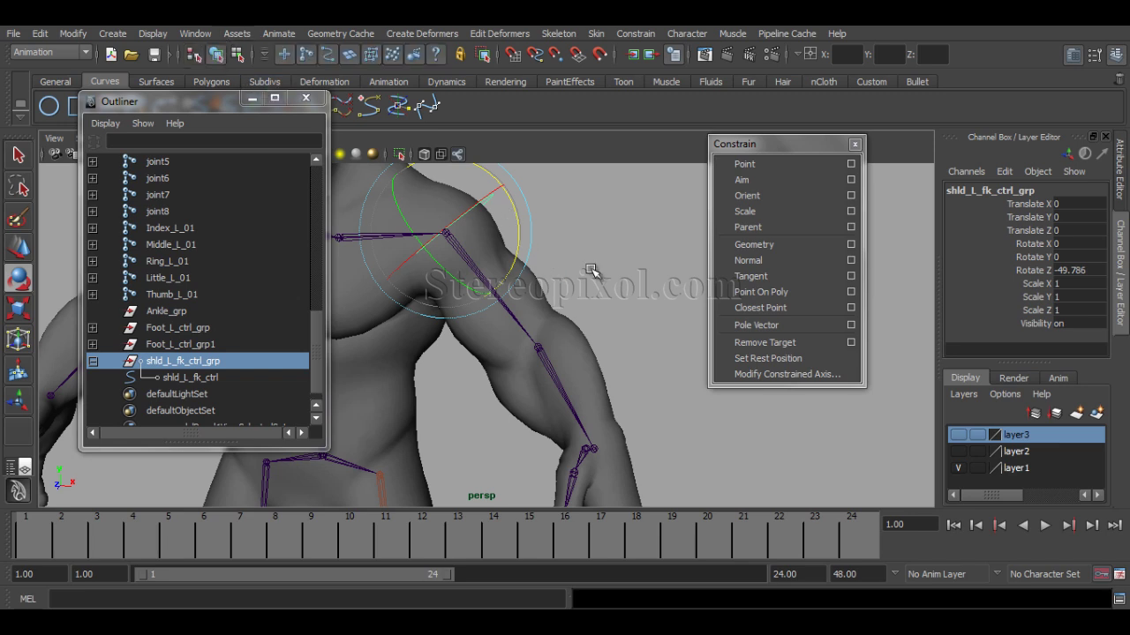
left_click(564, 252)
Step: Orient-constrain the left shoulder FK joint to the shld_L_fk_ctrl circle with Maintain offset on, all axes and weight 1
left_click(487, 199)
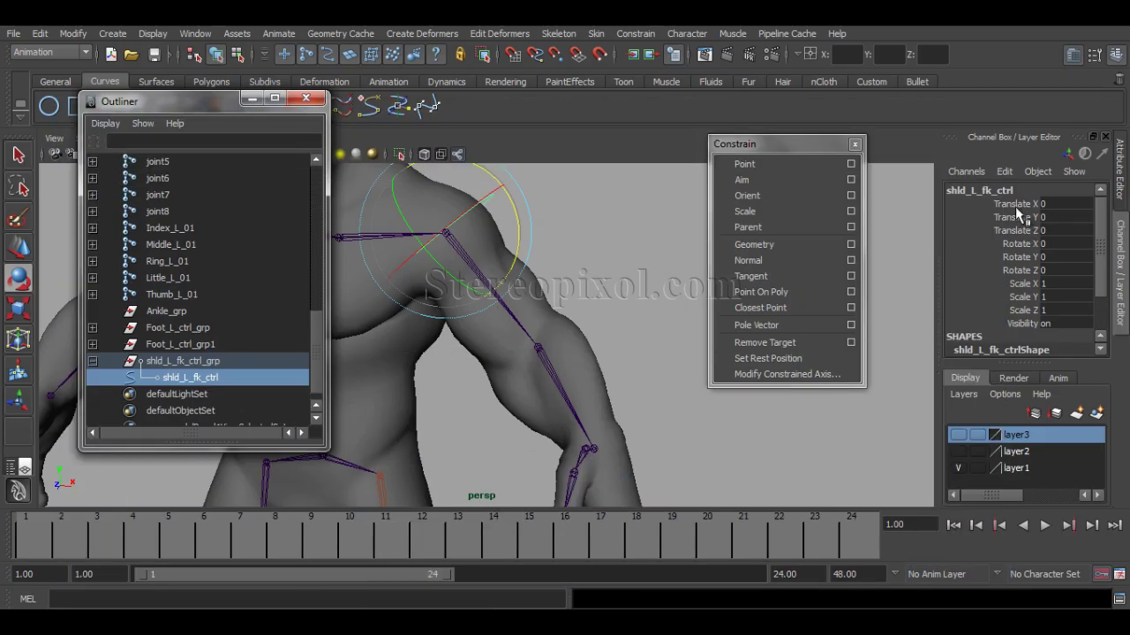
left_click(519, 327, "shift")
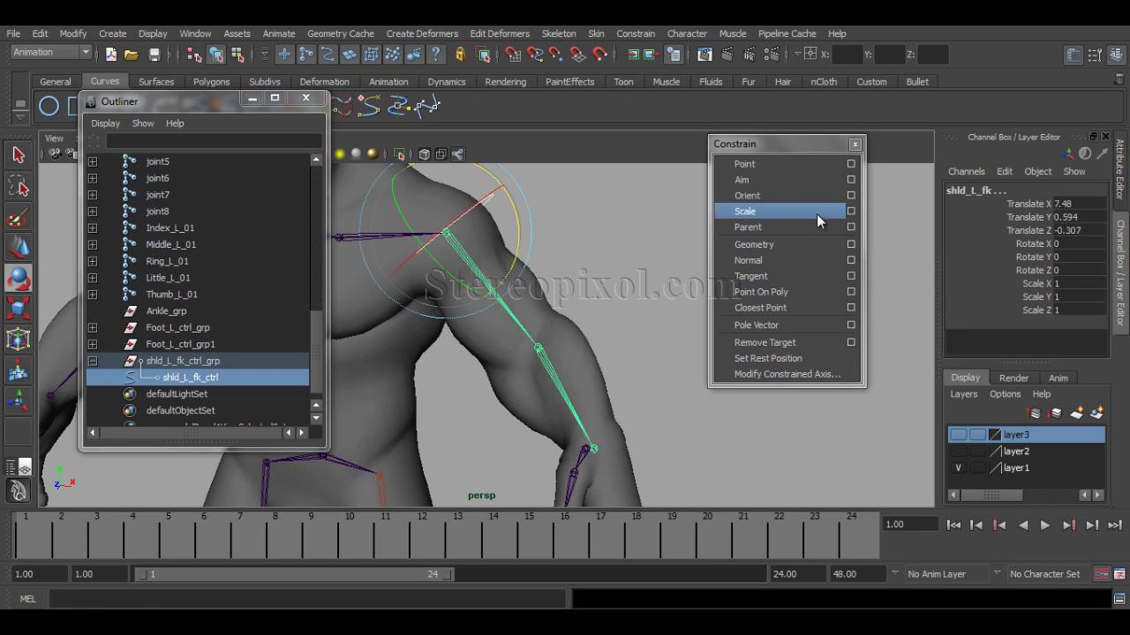
left_click(850, 196)
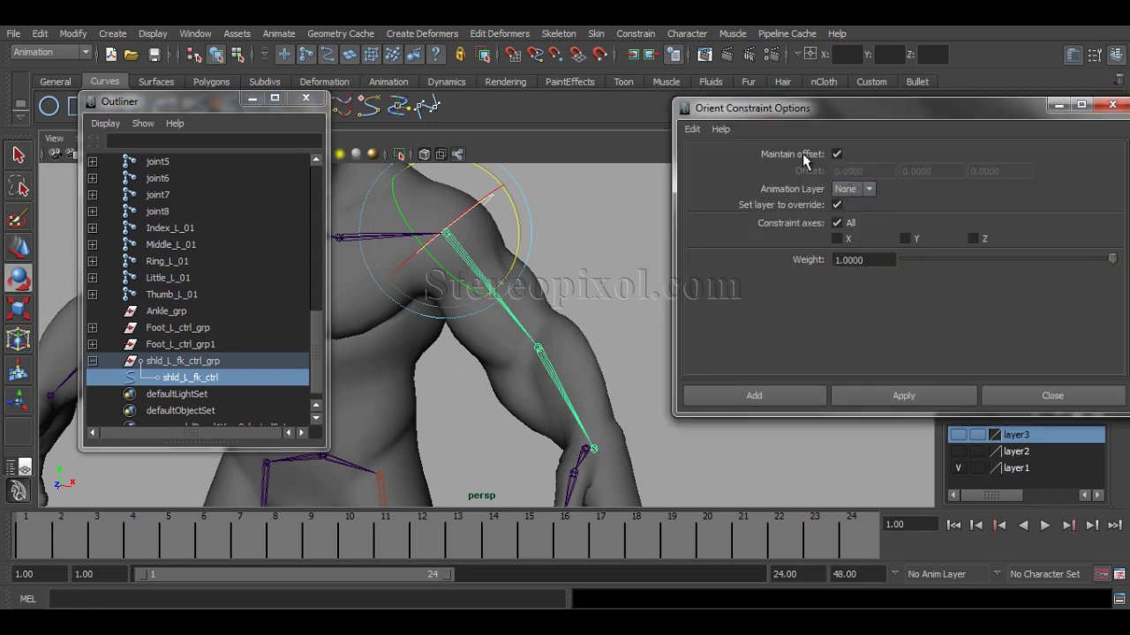
left_click(764, 395)
left_click(535, 226)
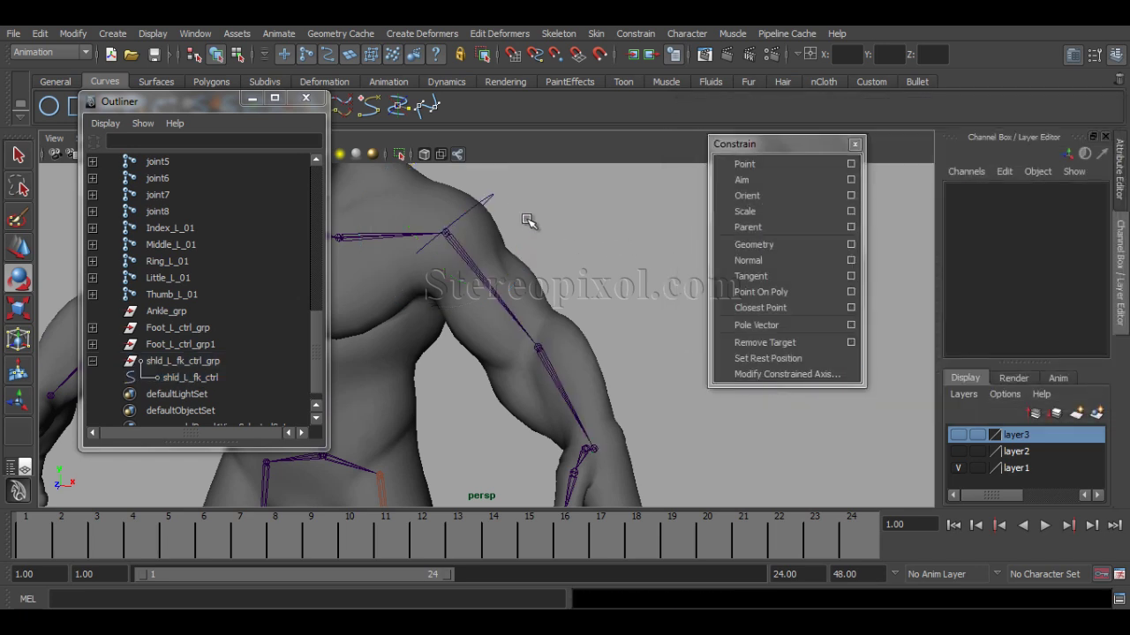
Step: Test-rotate the shld_L_fk_ctrl circle twice to check the arm's response, undoing each rotation
left_click(511, 220)
mouse_move(520, 229)
left_mouse_down()
mouse_move(508, 203)
mouse_move(527, 180)
mouse_move(510, 248)
left_mouse_up()
key("ctrl+z")
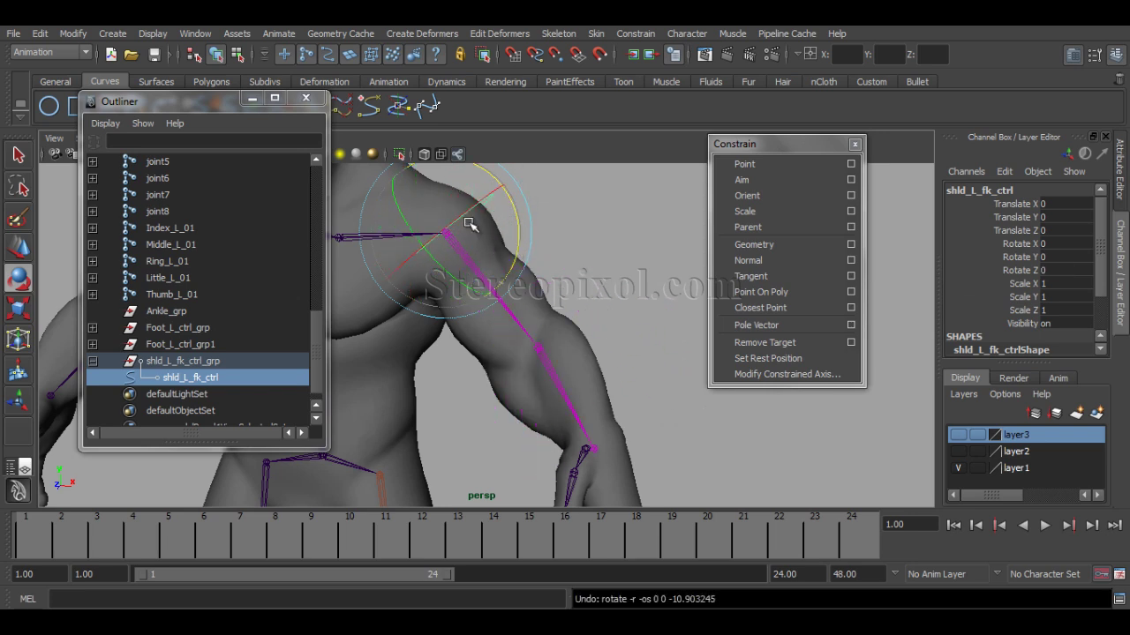
left_click_drag(471, 211, 454, 248)
key("ctrl+z")
left_click_drag(592, 300, 544, 330, "alt")
middle_click_drag(526, 310, 572, 391, "alt")
left_click_drag(572, 391, 611, 324, "alt")
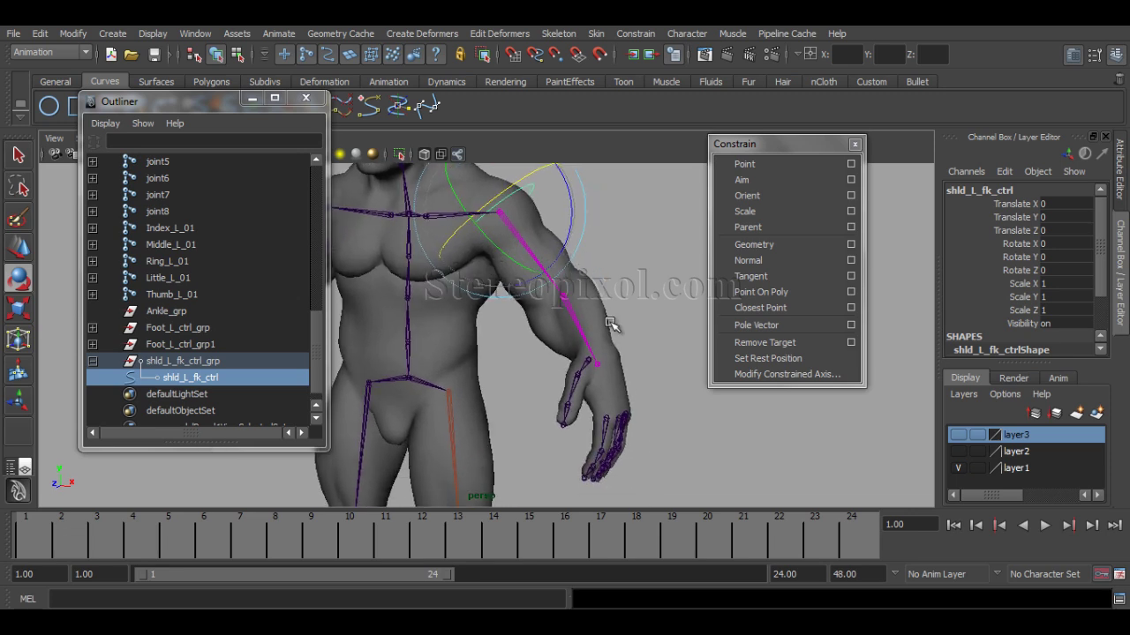